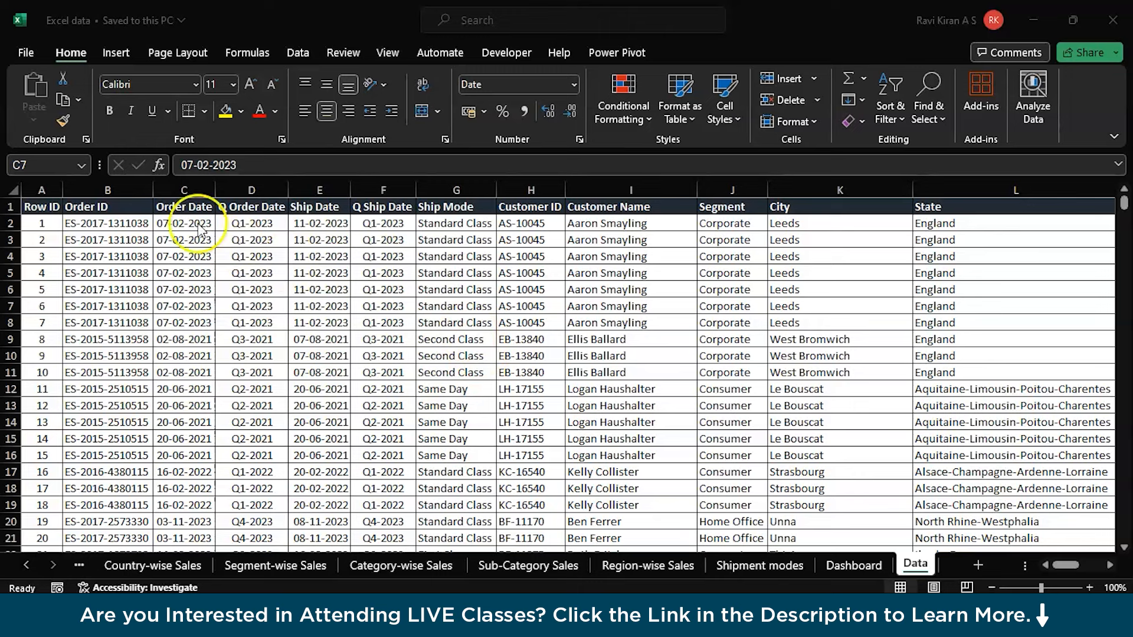
# - Examine the Data sheet's columns from Row ID through Profit, including the order date, ship date and ship mode columns
pyautogui.click(42, 188)
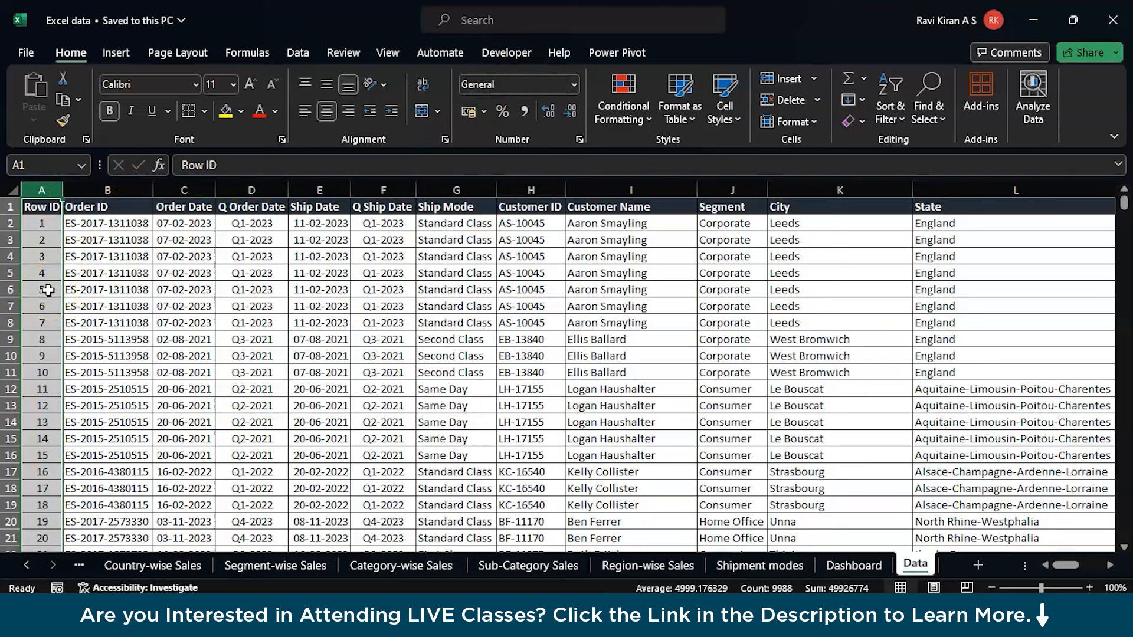
pyautogui.click(310, 189)
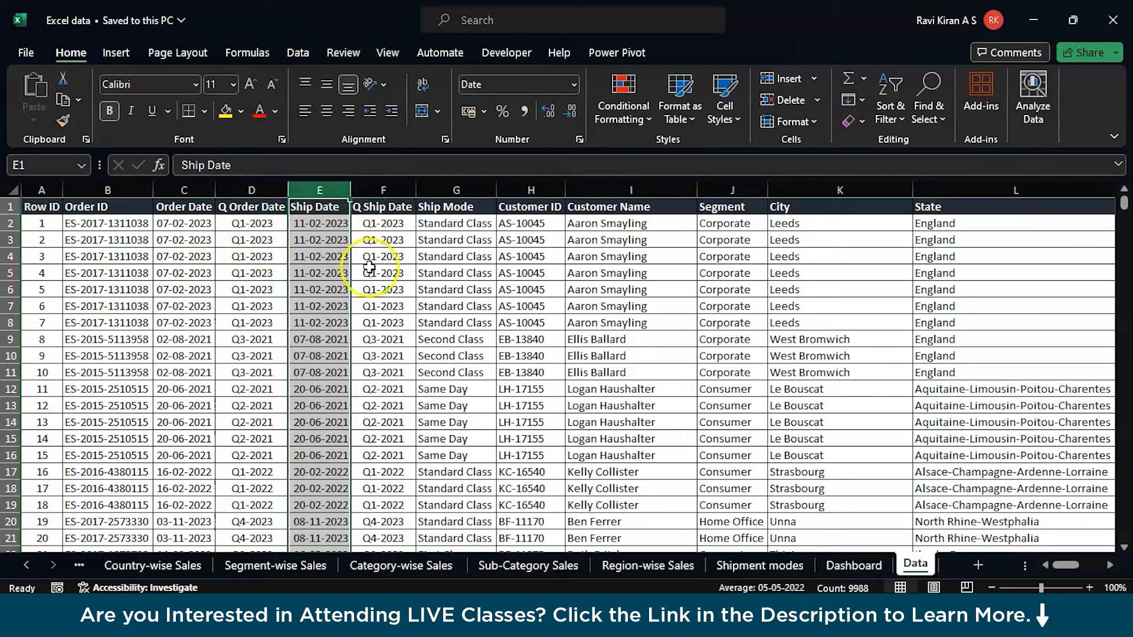
pyautogui.click(195, 189)
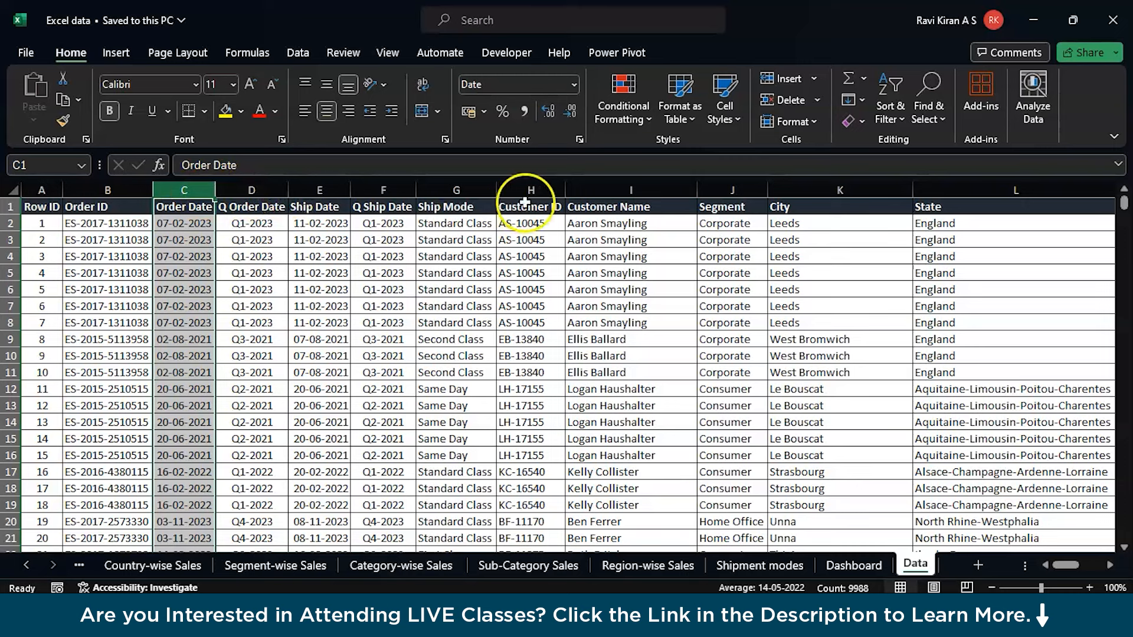
pyautogui.click(460, 187)
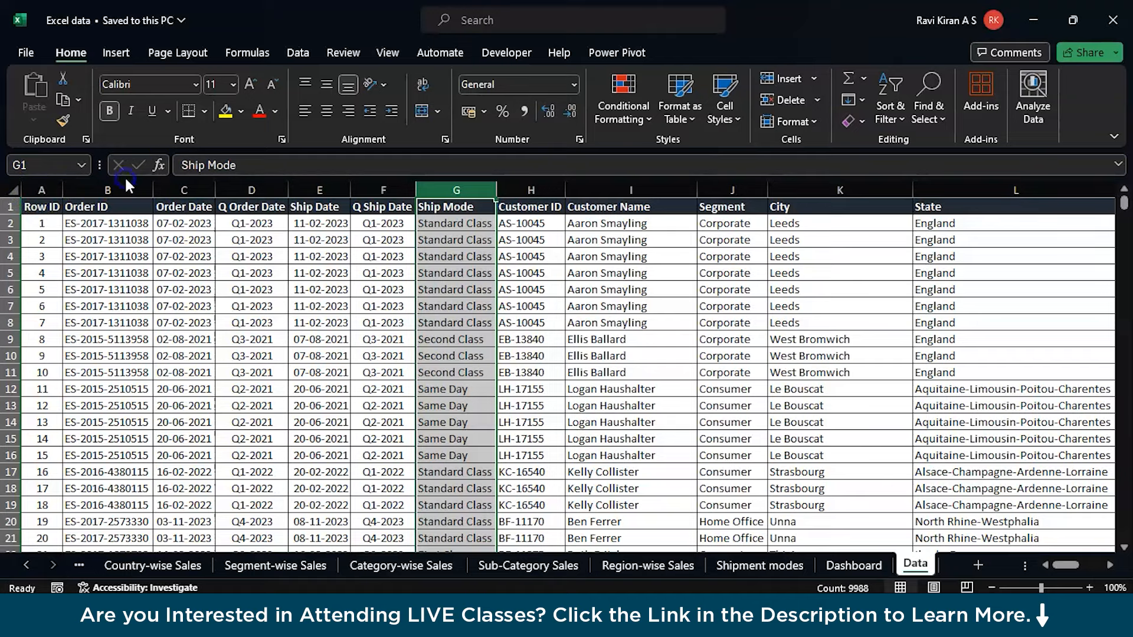
pyautogui.hscroll(3, 684, 280)
pyautogui.hscroll(10, 684, 280)
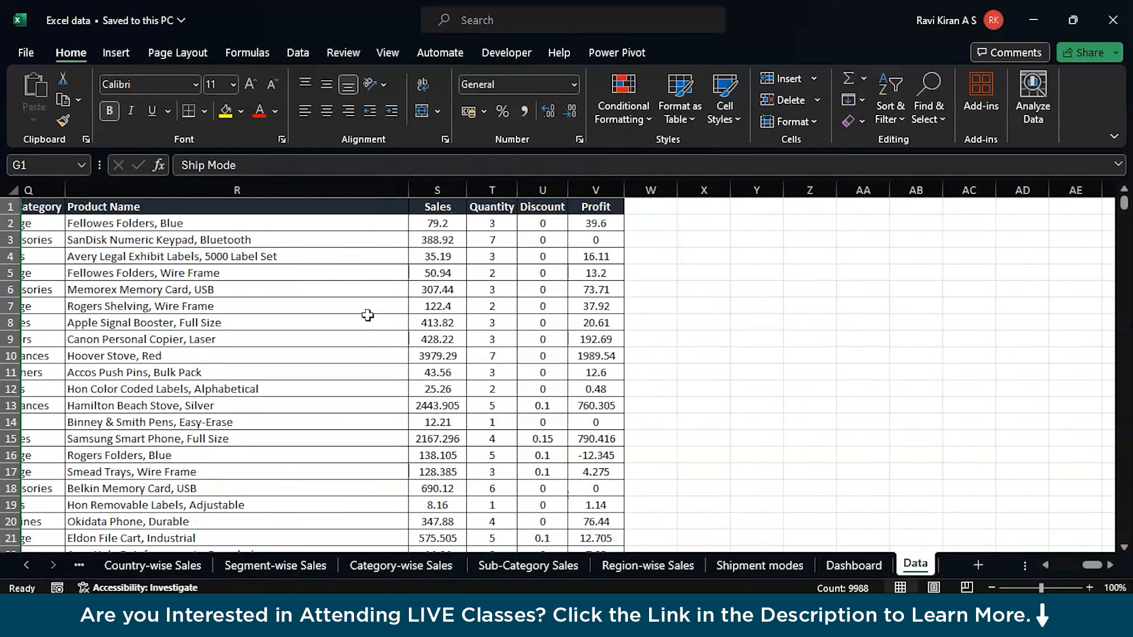
pyautogui.hscroll(-3, 367, 315)
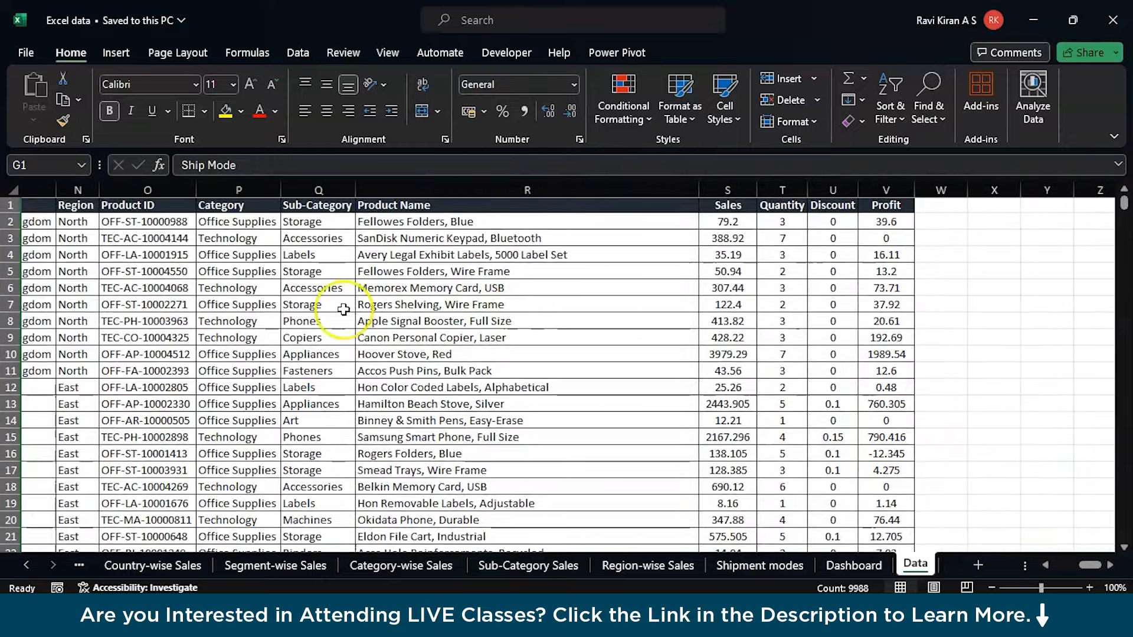
pyautogui.hscroll(-2, 339, 313)
pyautogui.hscroll(-1, 343, 309)
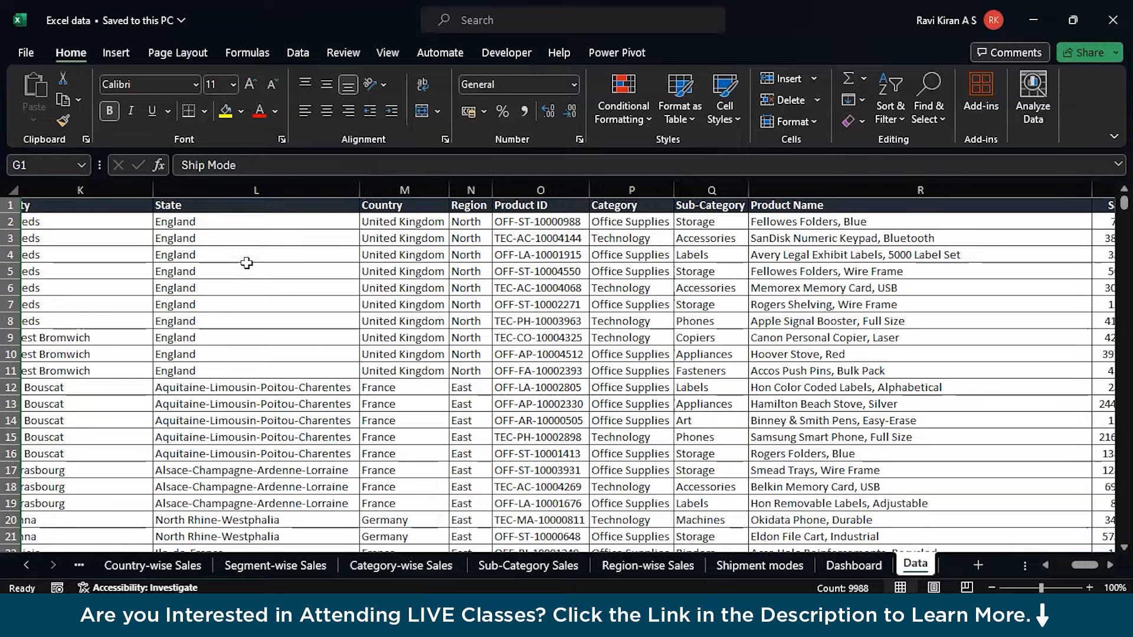
pyautogui.hscroll(-6, 247, 263)
pyautogui.click(144, 298)
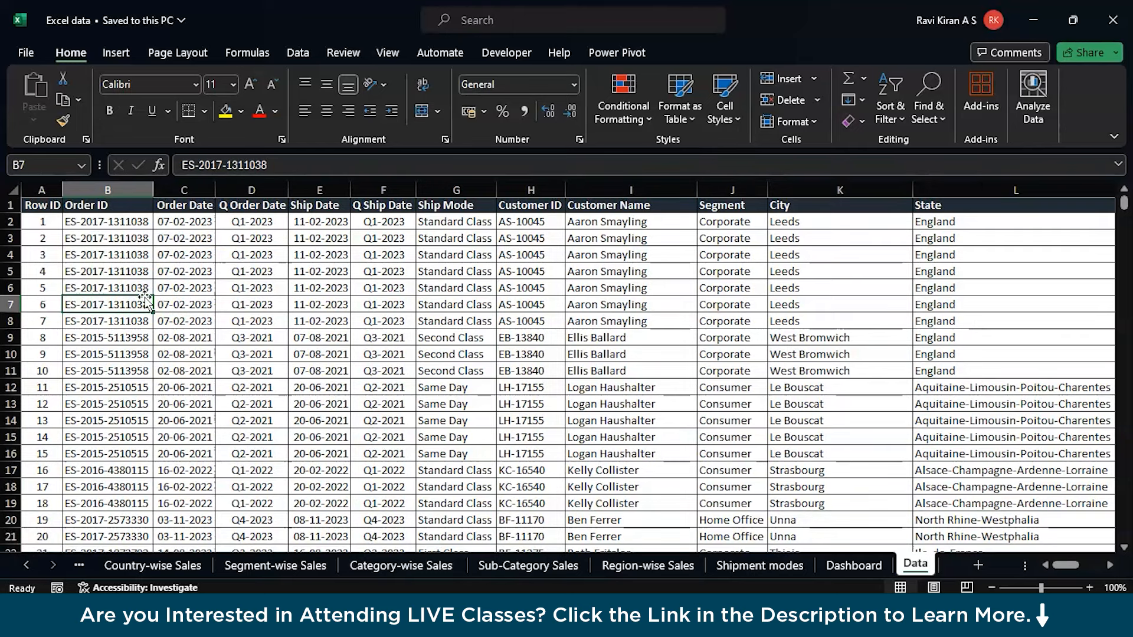
# - Launch Power BI Desktop and expand the Filters and Data panes beside the blank report
pyautogui.click(128, 619)
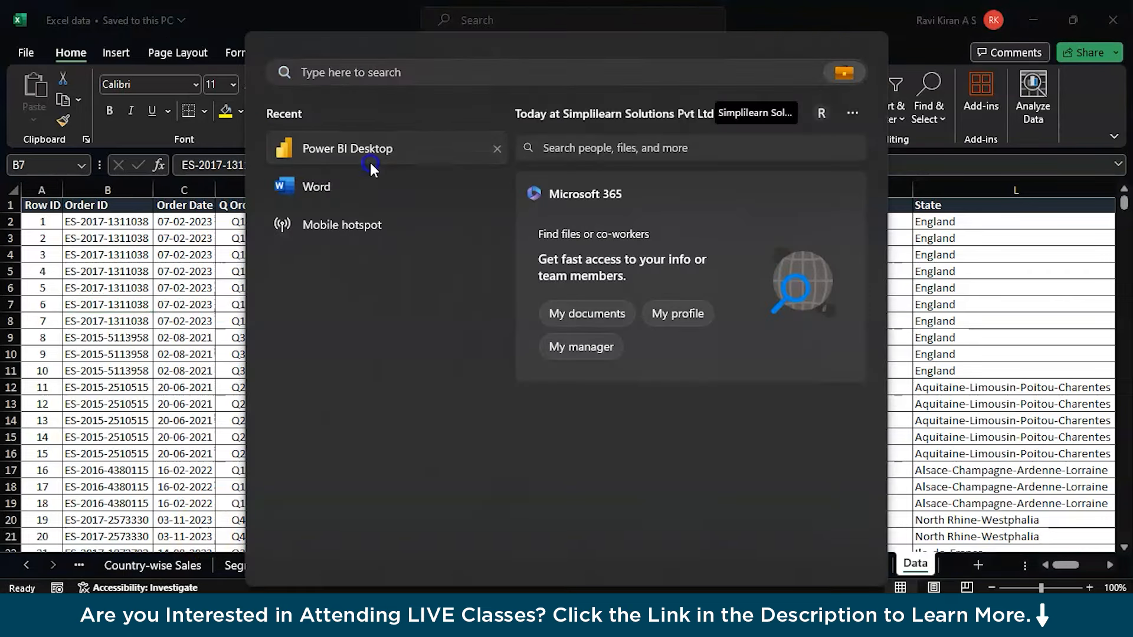
pyautogui.click(369, 161)
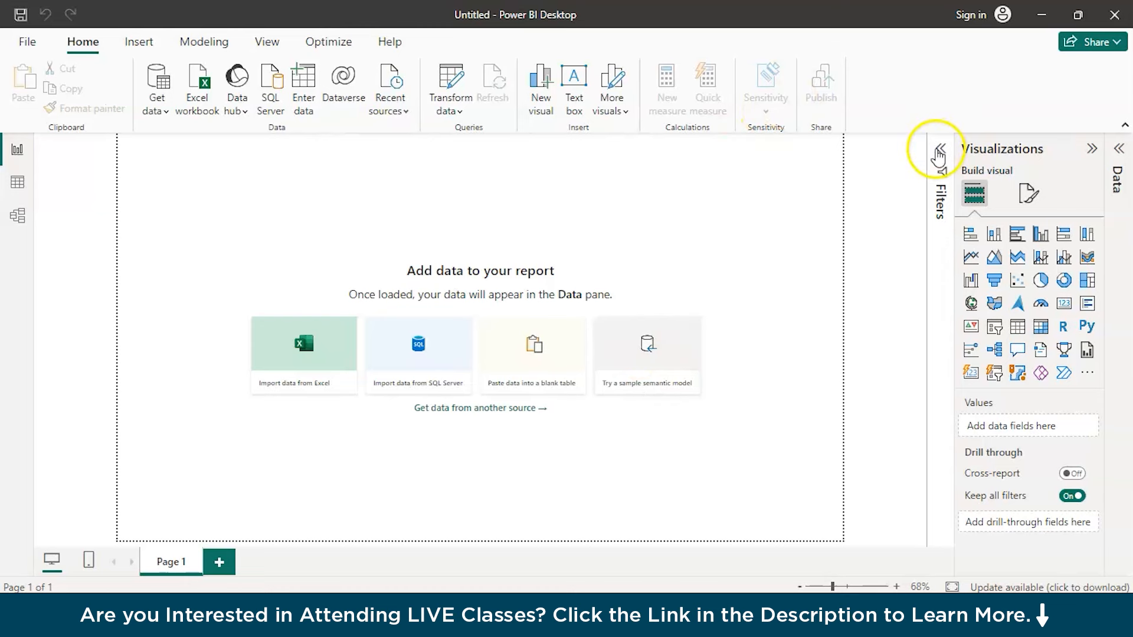
pyautogui.click(938, 153)
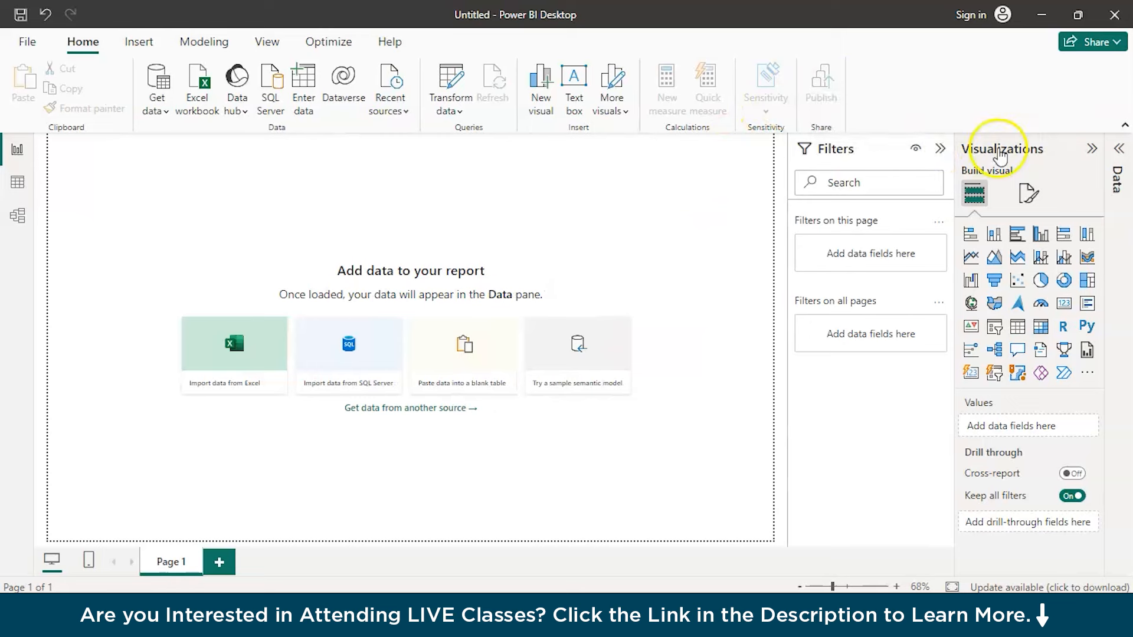
pyautogui.click(1118, 149)
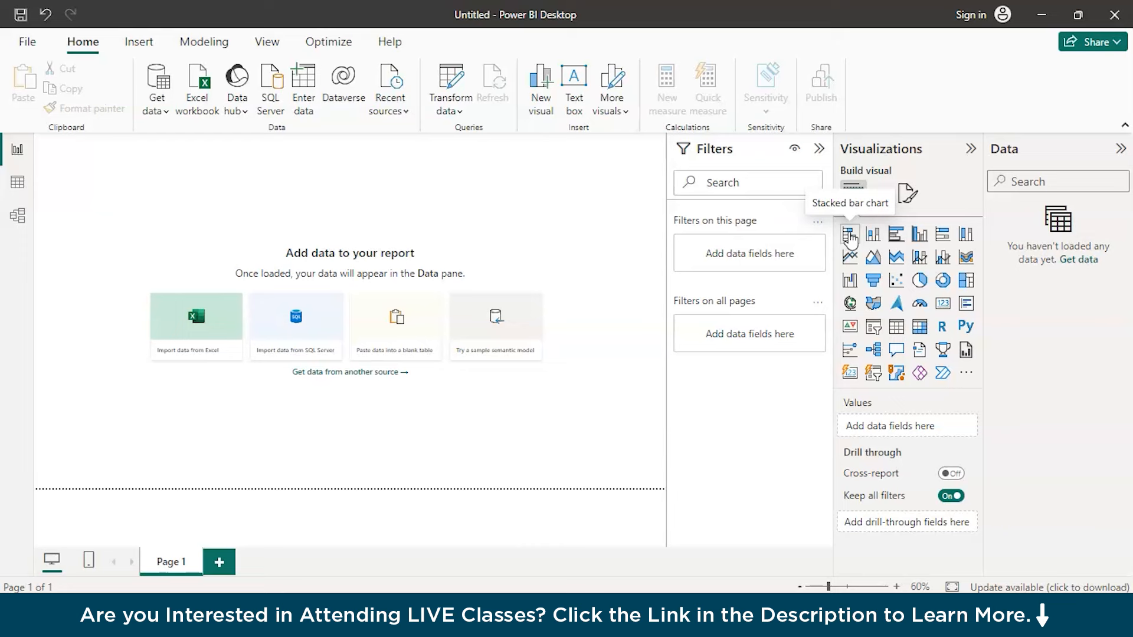
# - Collapse the Filters, Visualizations and Data panes to free space around the report canvas
pyautogui.click(853, 192)
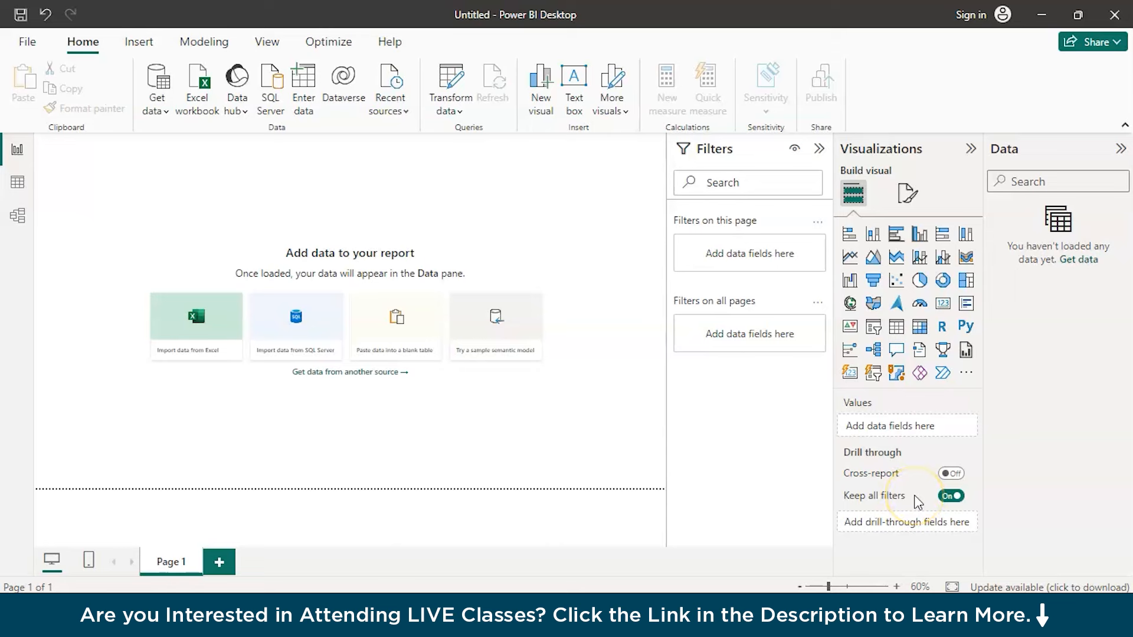
pyautogui.moveTo(918, 503)
pyautogui.click(819, 149)
pyautogui.click(969, 150)
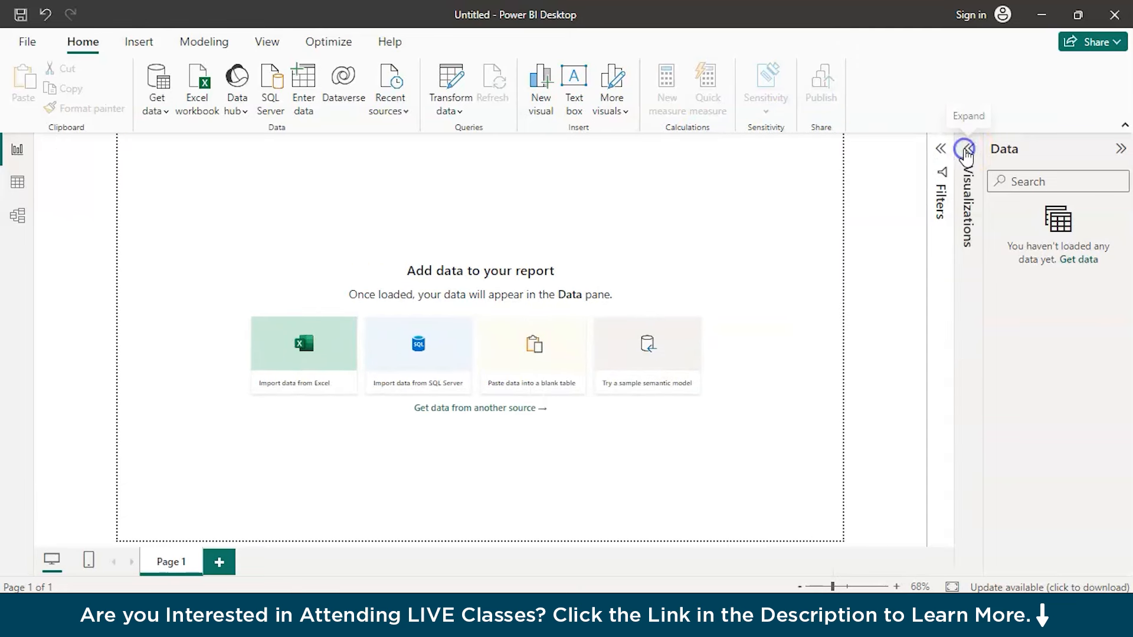
pyautogui.click(1110, 154)
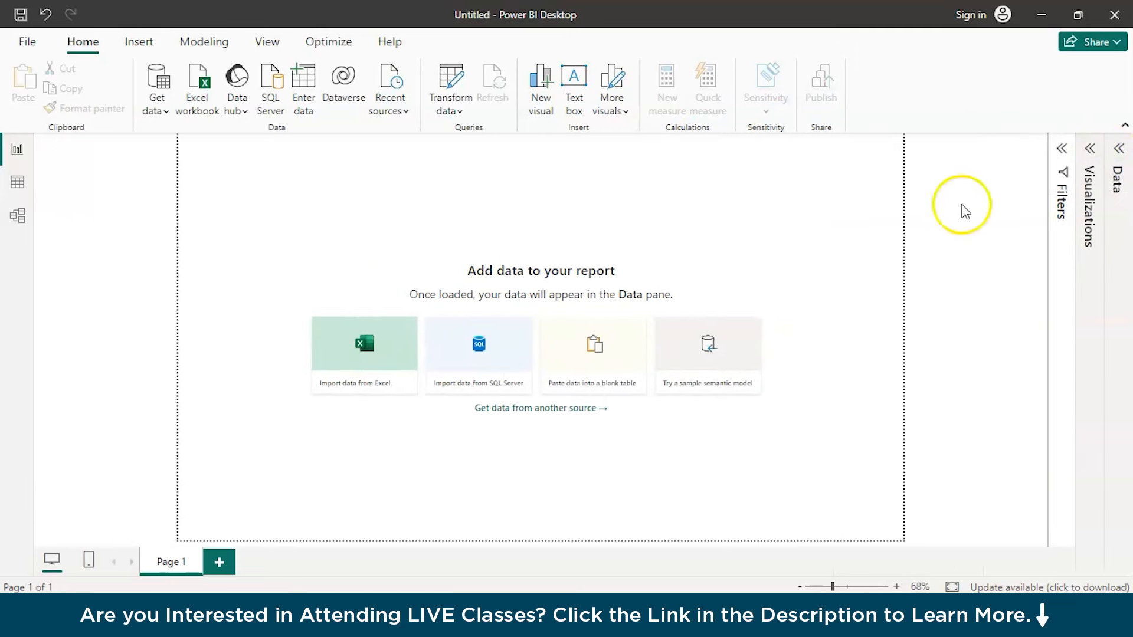
# - Start an Excel import and open the Excel data workbook from the Excel Datasets folder
pyautogui.click(353, 350)
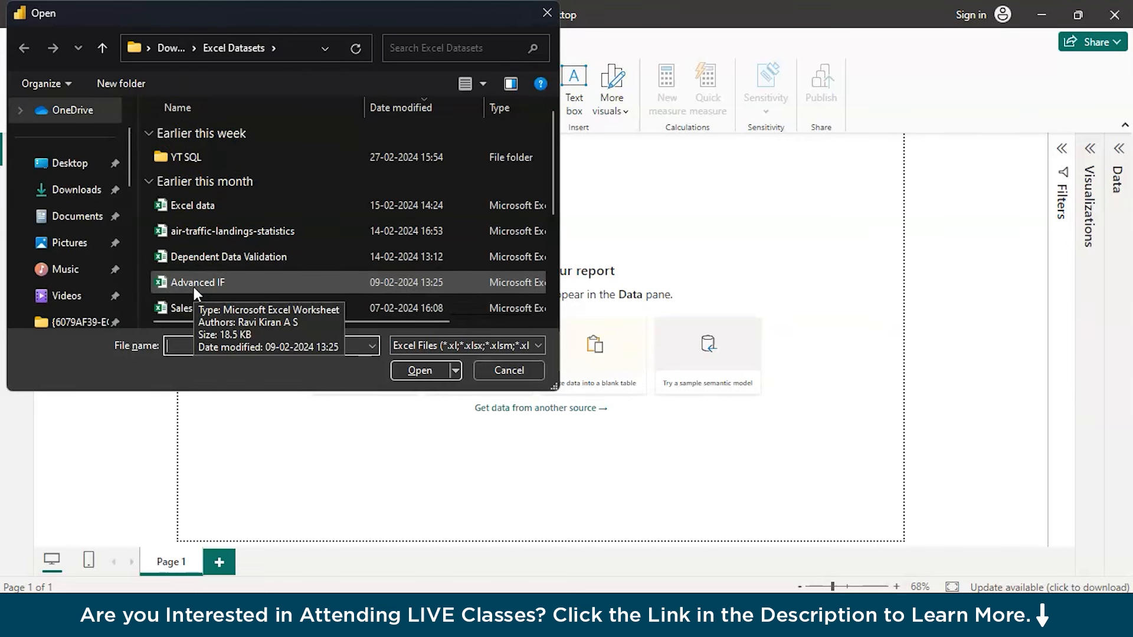
pyautogui.click(206, 216)
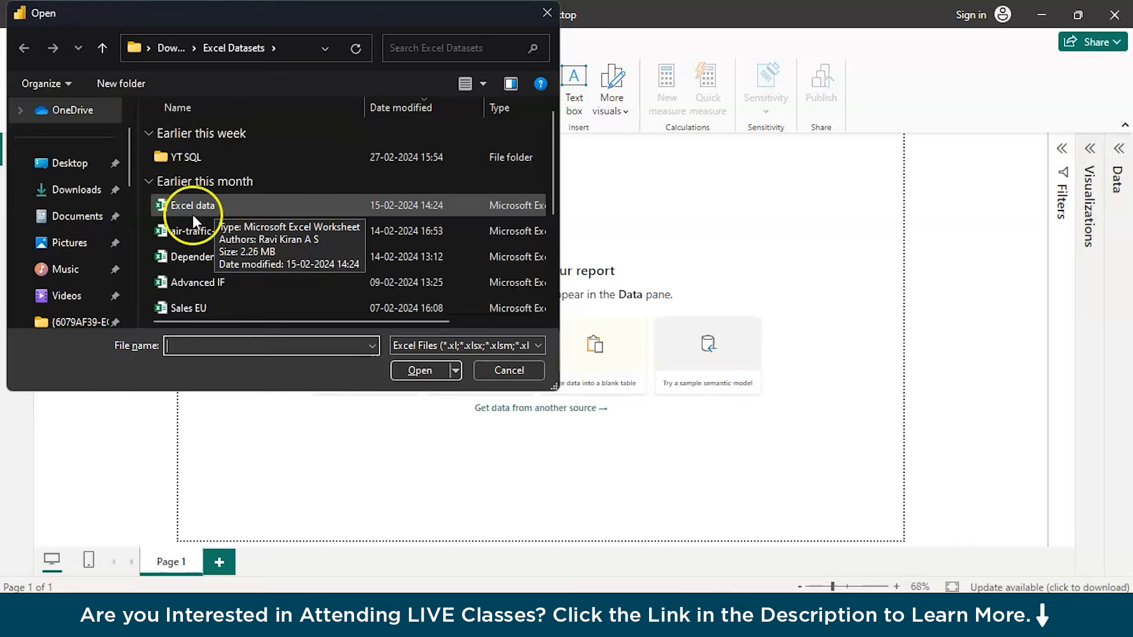
pyautogui.moveTo(627, 596)
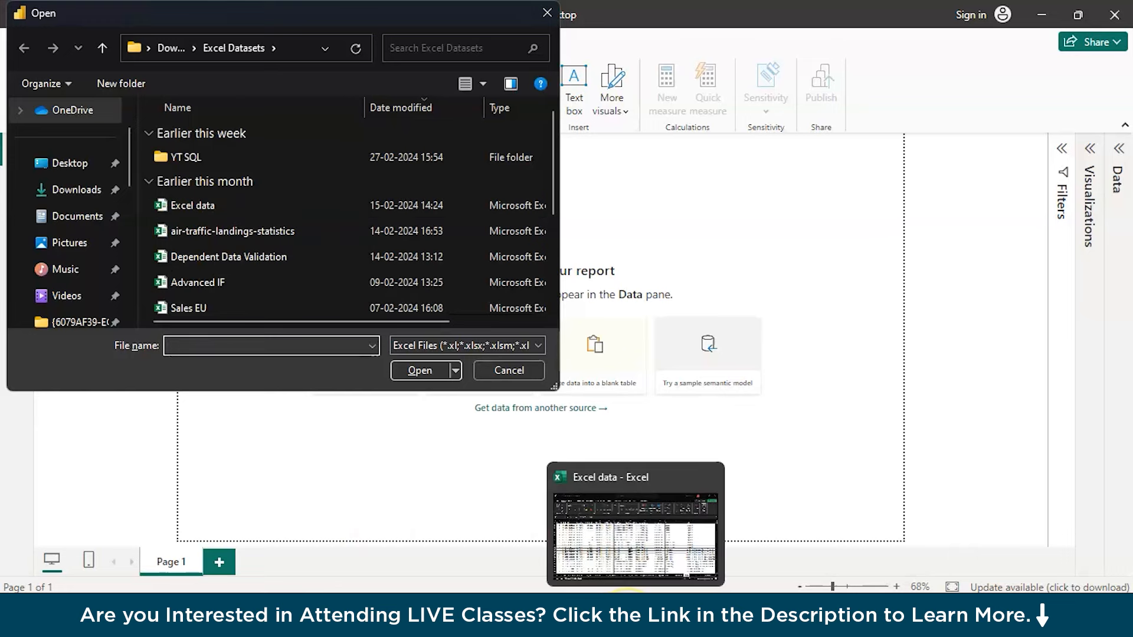
pyautogui.moveTo(624, 541)
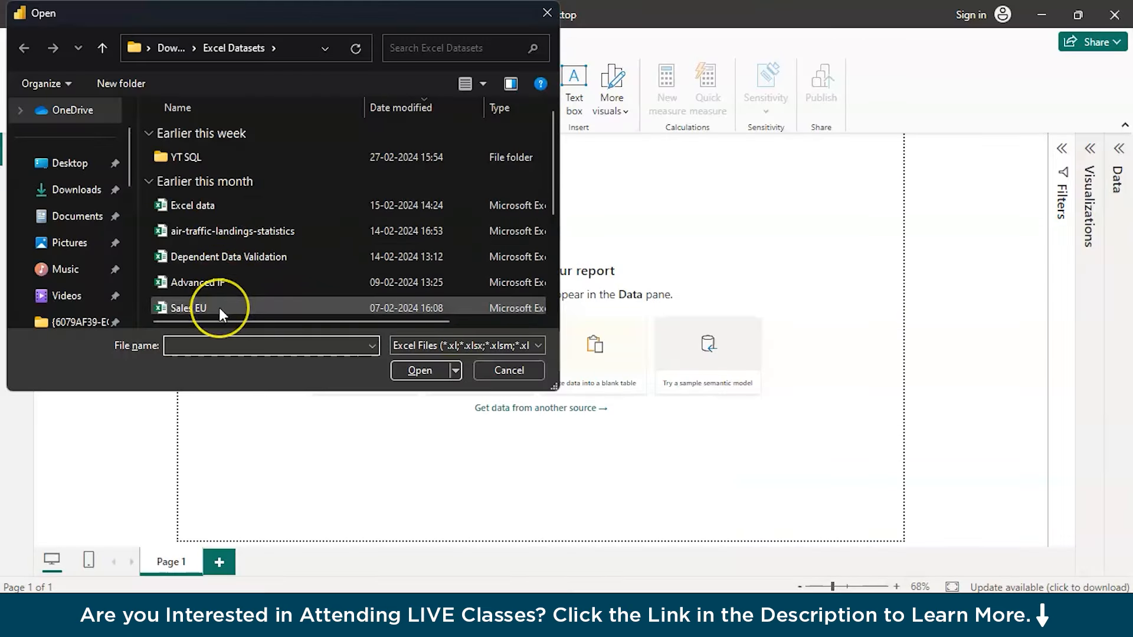
pyautogui.scroll(-1, 220, 313)
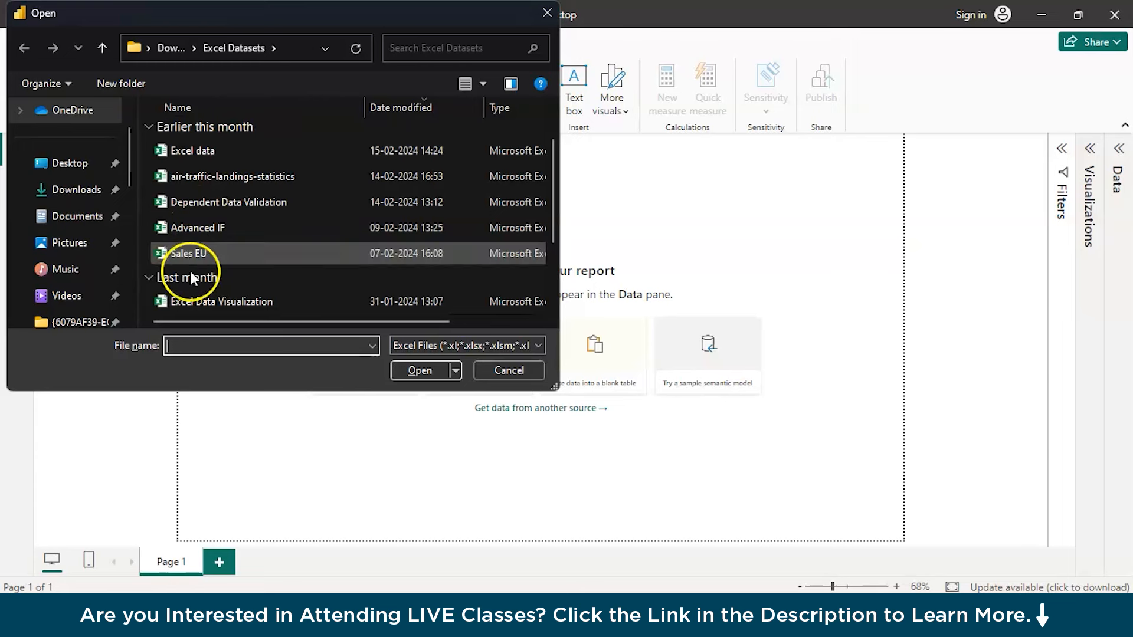
pyautogui.click(231, 159)
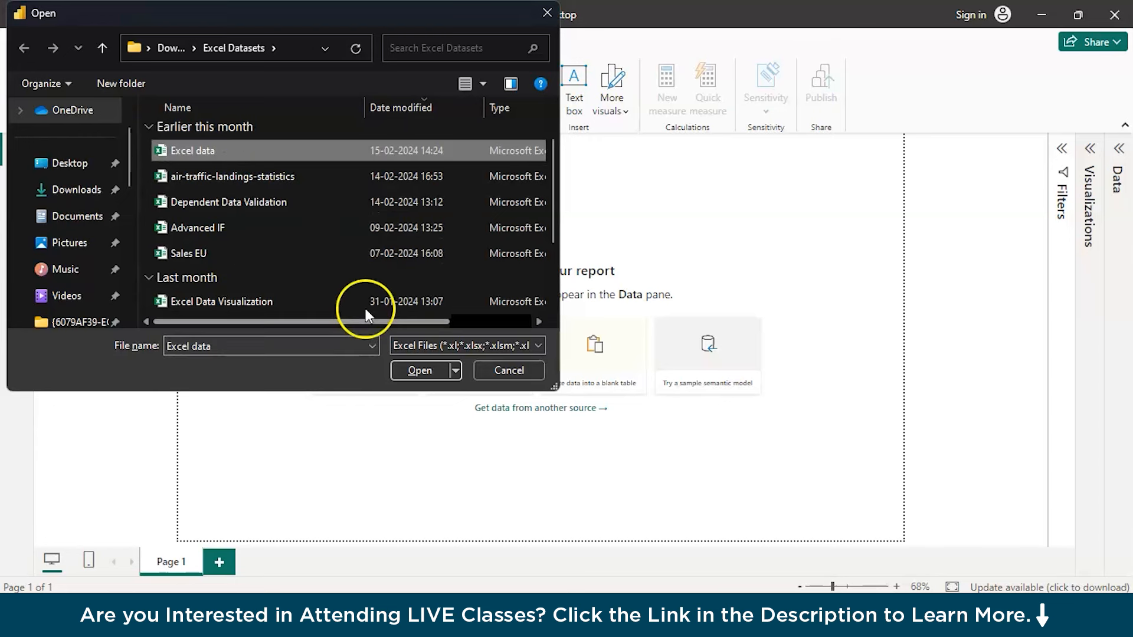
pyautogui.click(408, 369)
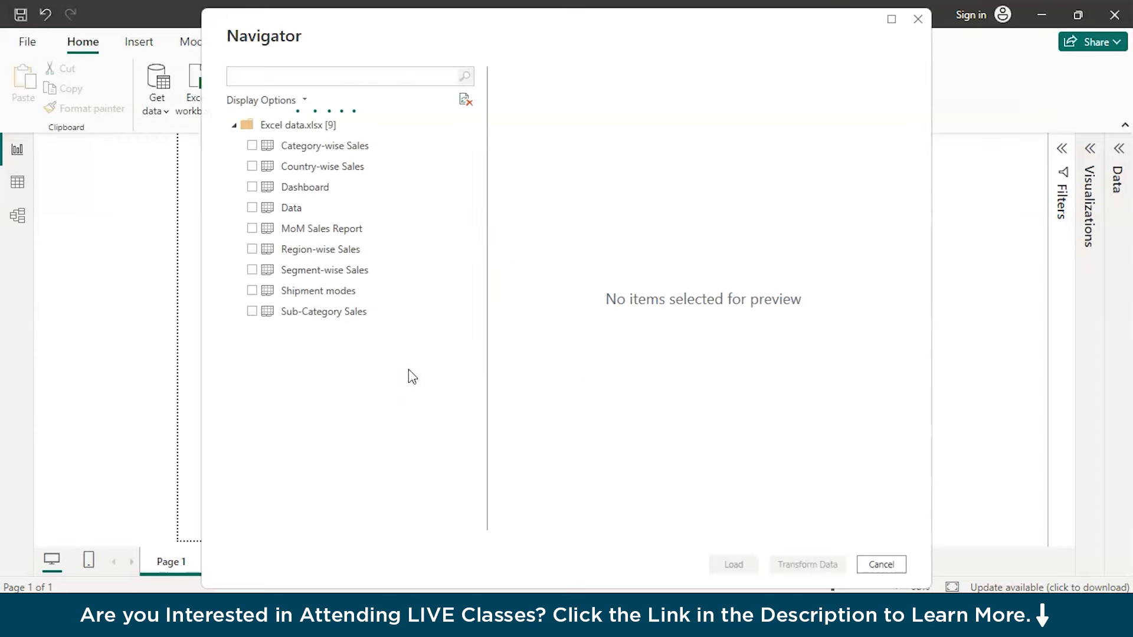
# - Switch to Excel to check the workbook's sheet names and return to the Navigator in Power BI Desktop
pyautogui.hotkey('alt', 'Tab')
pyautogui.hotkey('alt', 'Tab')
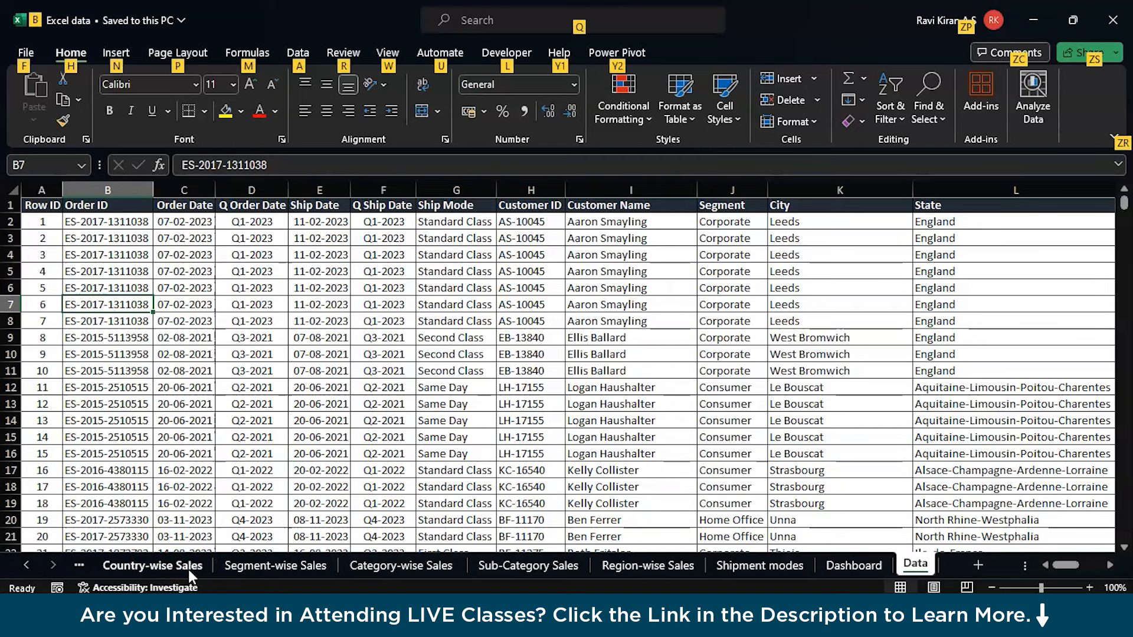
pyautogui.hotkey('alt', 'Tab')
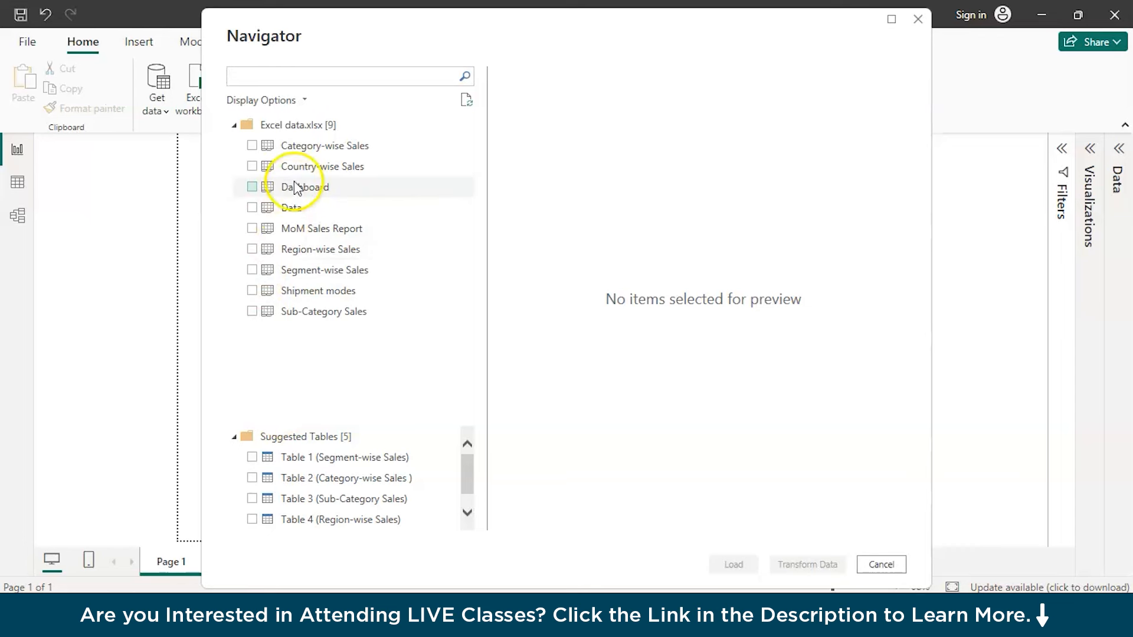
# - Select the Data sheet, preview its columns, load it into the report and dismiss the load summary
pyautogui.click(252, 207)
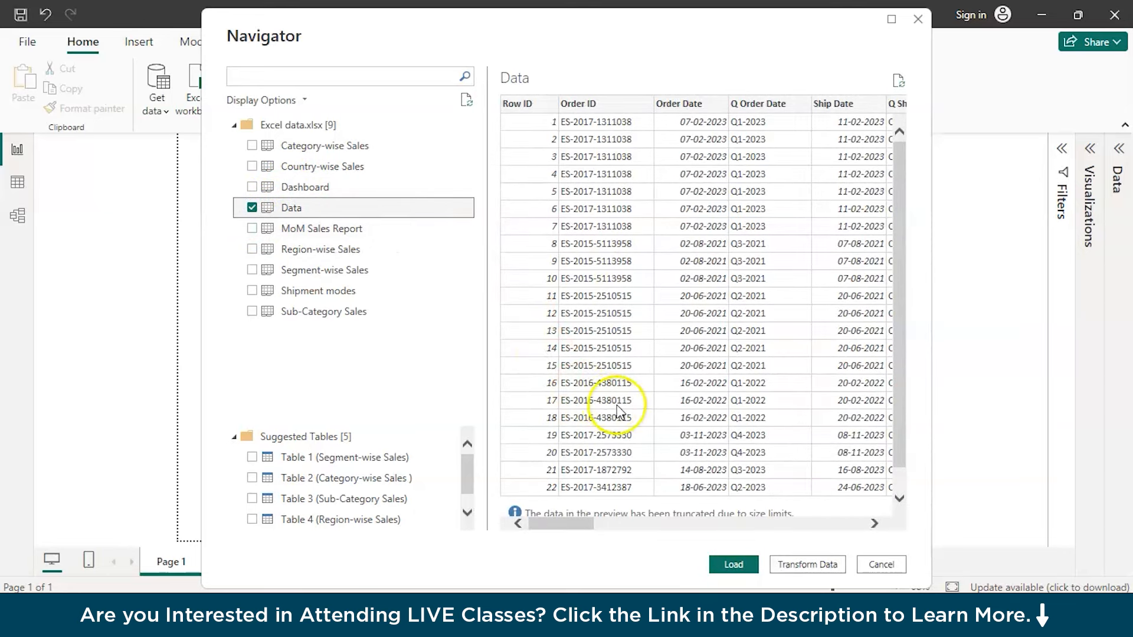
pyautogui.hscroll(5, 616, 410)
pyautogui.hscroll(2, 617, 410)
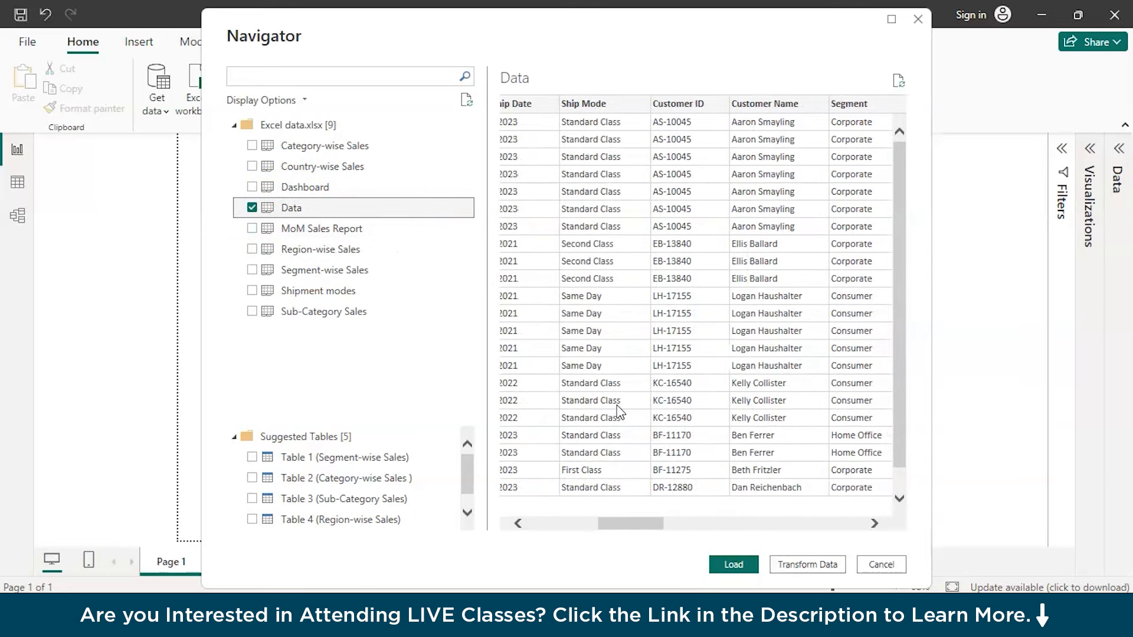
pyautogui.hscroll(4, 619, 411)
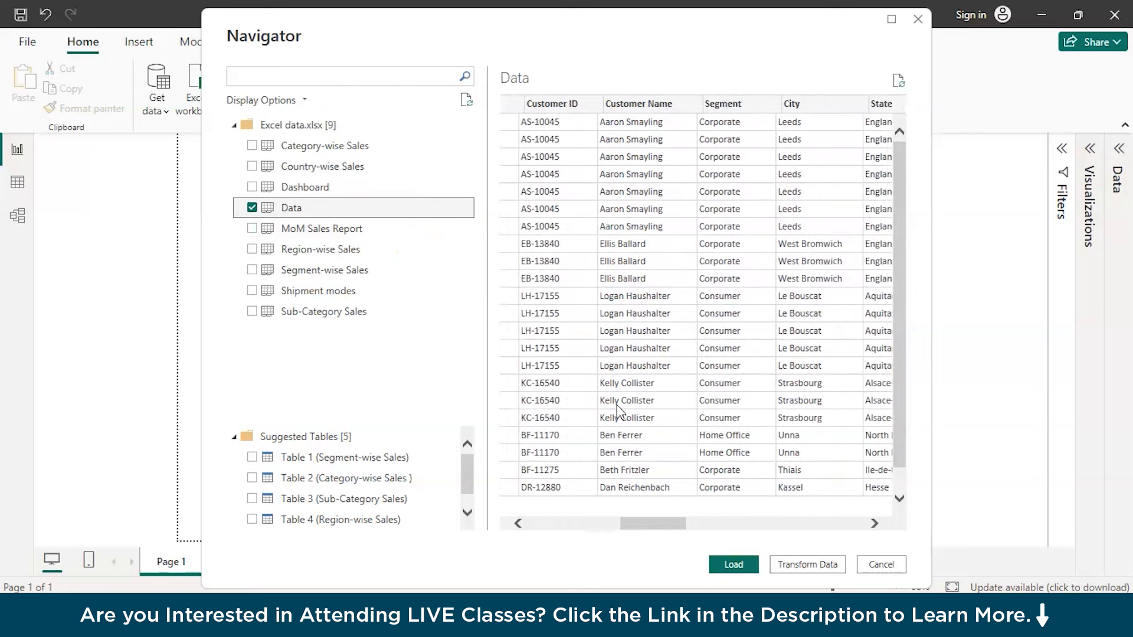
pyautogui.hscroll(5, 618, 411)
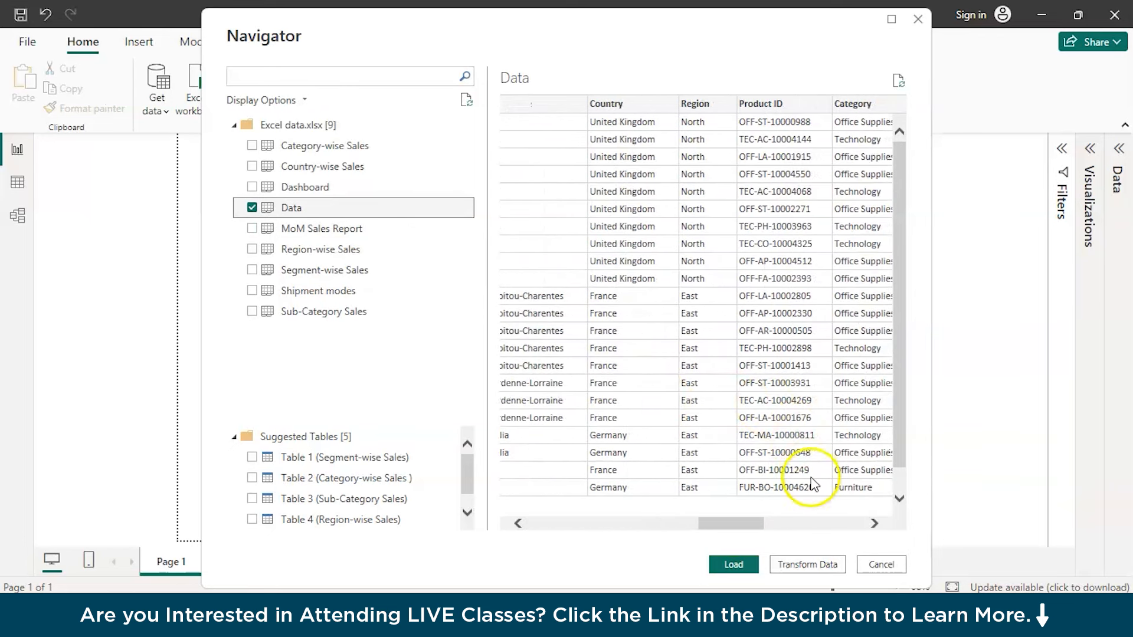
pyautogui.click(744, 570)
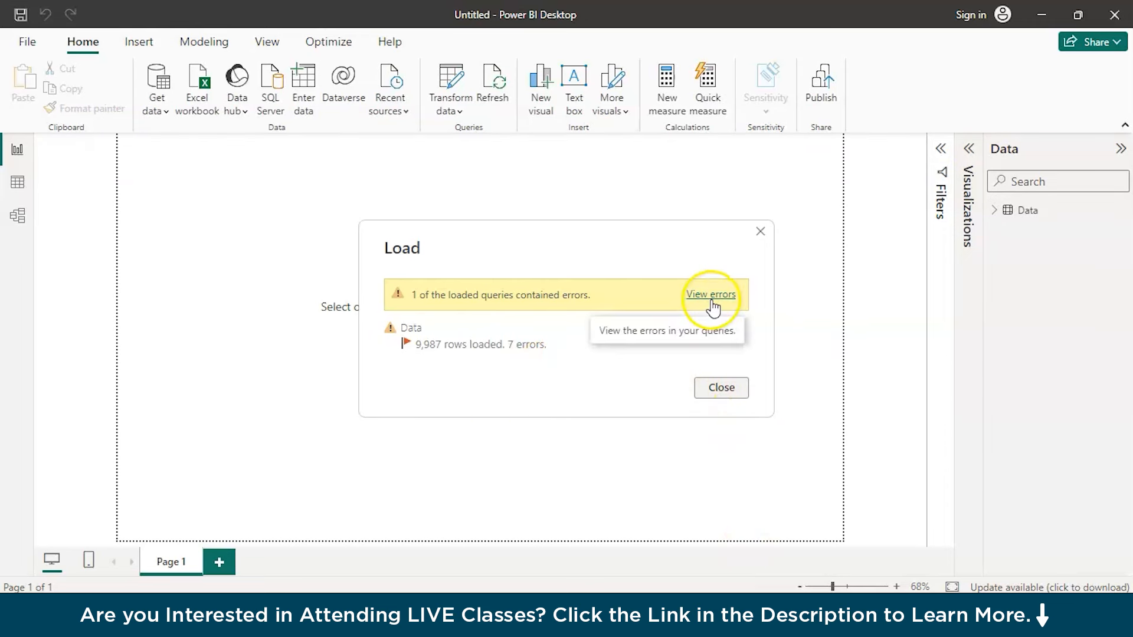
pyautogui.click(731, 391)
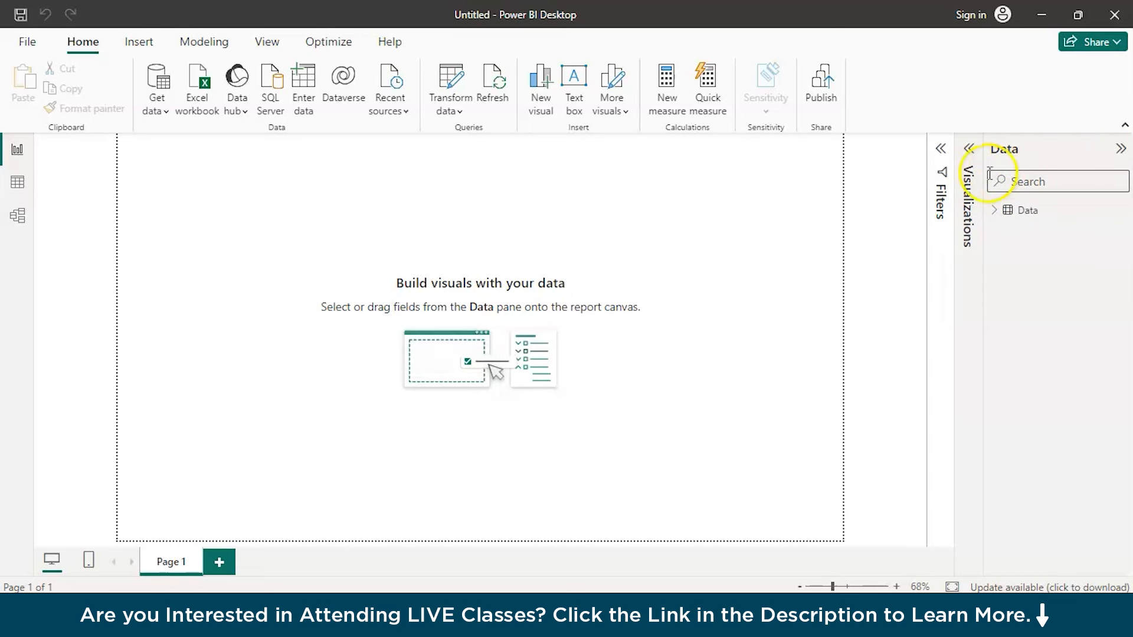
# - Expand the Data table's field list and place the Region field in the upper-left area of the report canvas as a new visual
pyautogui.click(994, 215)
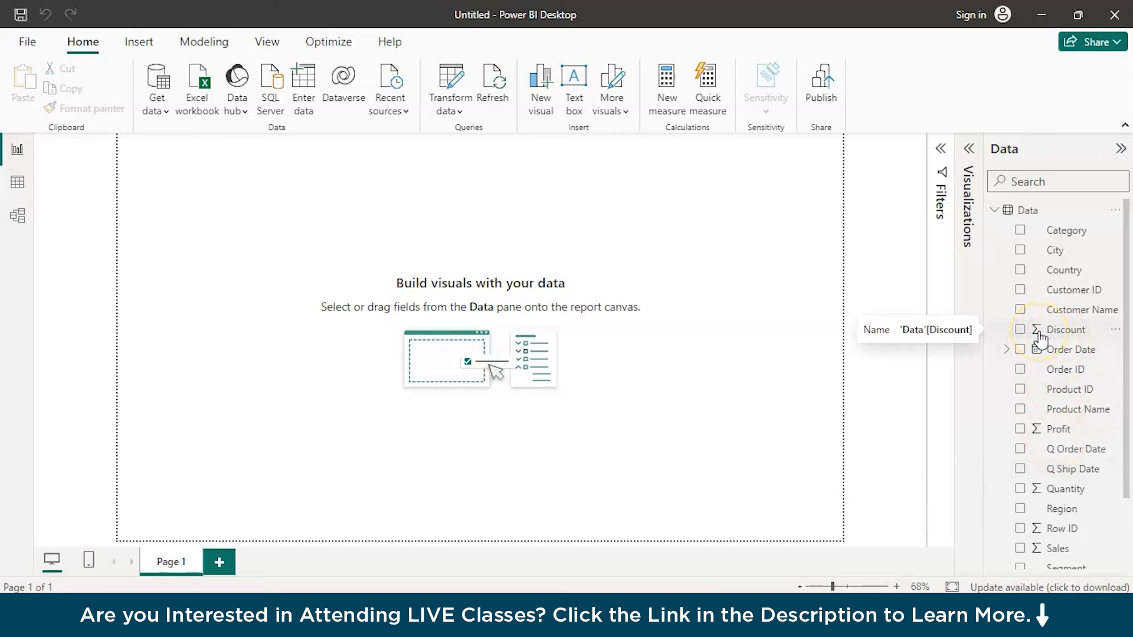
pyautogui.scroll(-3, 1031, 541)
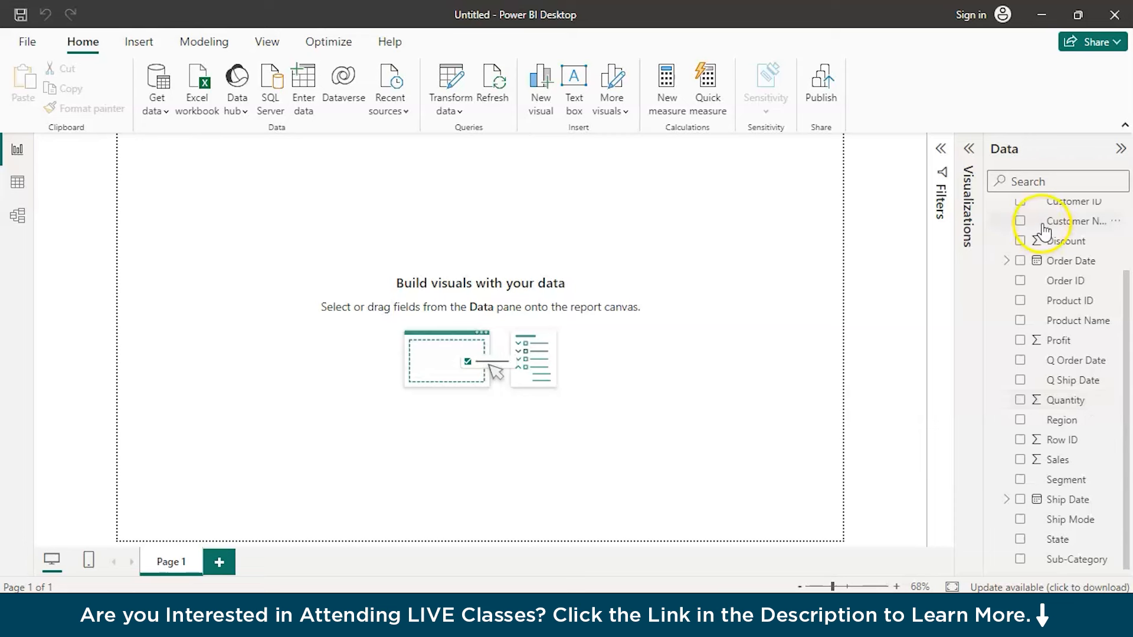
pyautogui.scroll(3, 1027, 227)
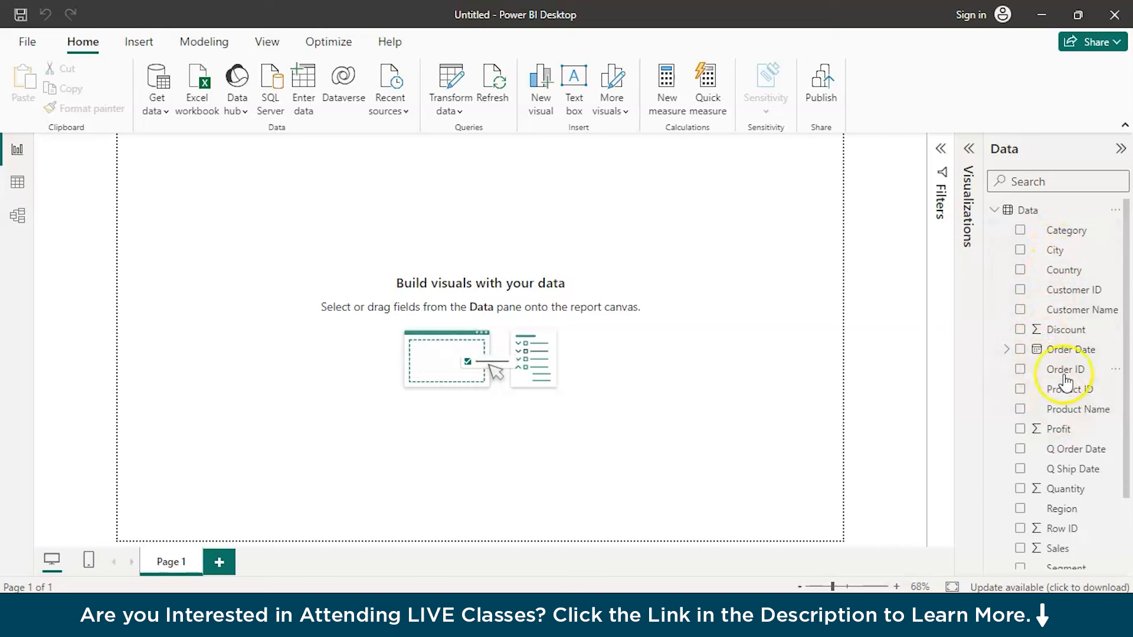
pyautogui.scroll(-1, 1066, 378)
pyautogui.scroll(-3, 1066, 378)
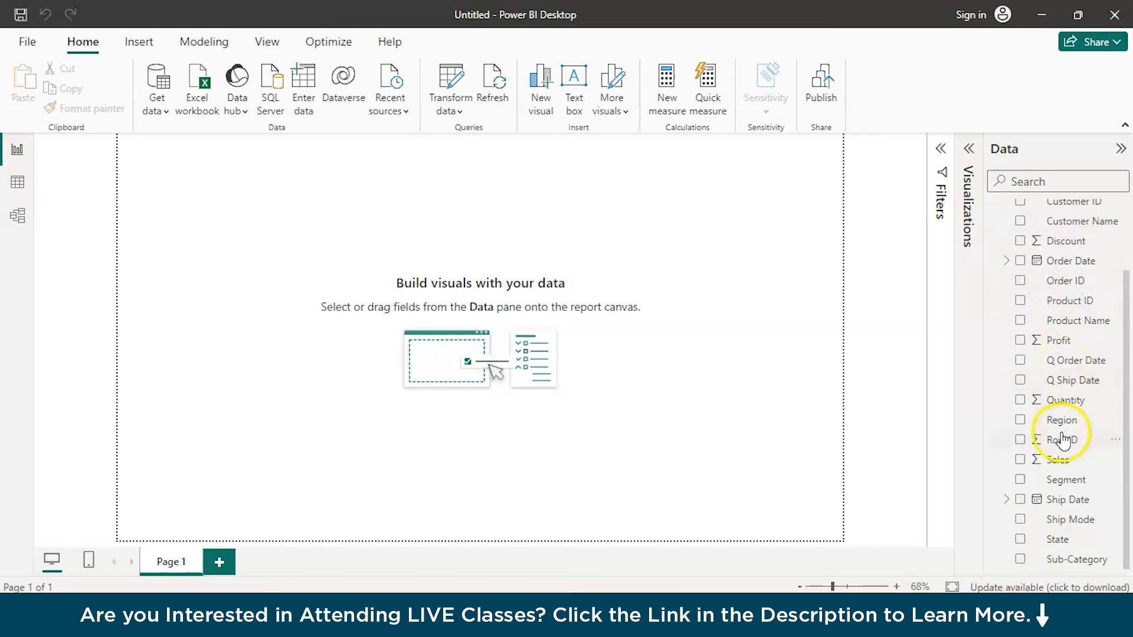
pyautogui.moveTo(1064, 431); pyautogui.dragTo(198, 185)
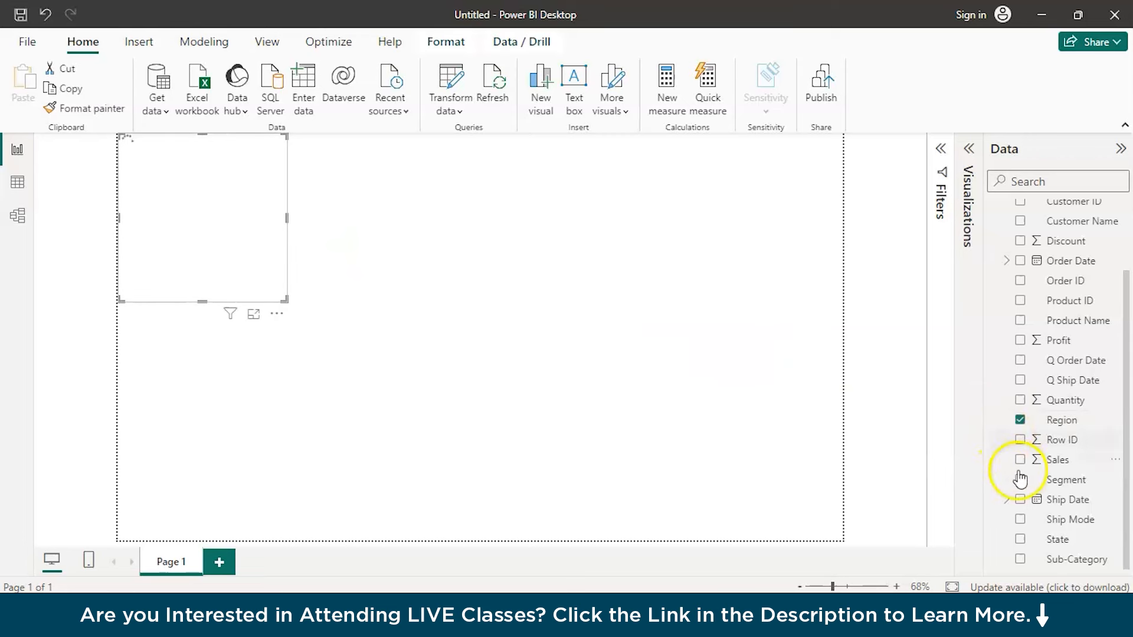
# - Add the Sales field to the Region table and convert that visual into a pie chart
pyautogui.moveTo(1065, 459); pyautogui.dragTo(275, 236)
pyautogui.moveTo(262, 234); pyautogui.dragTo(224, 200)
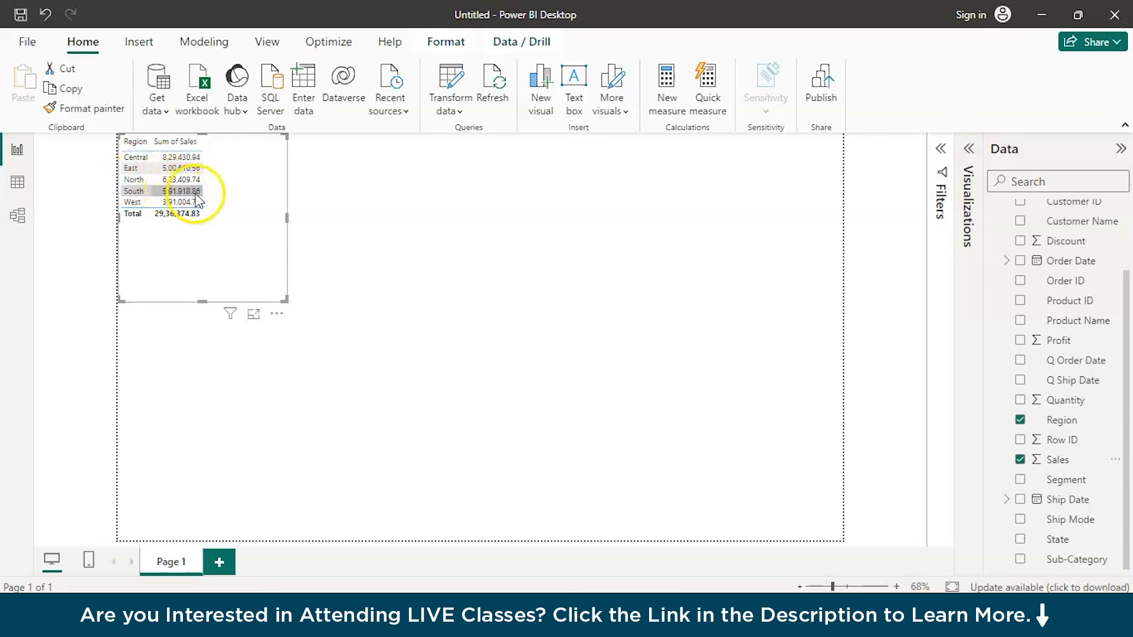
pyautogui.click(177, 191)
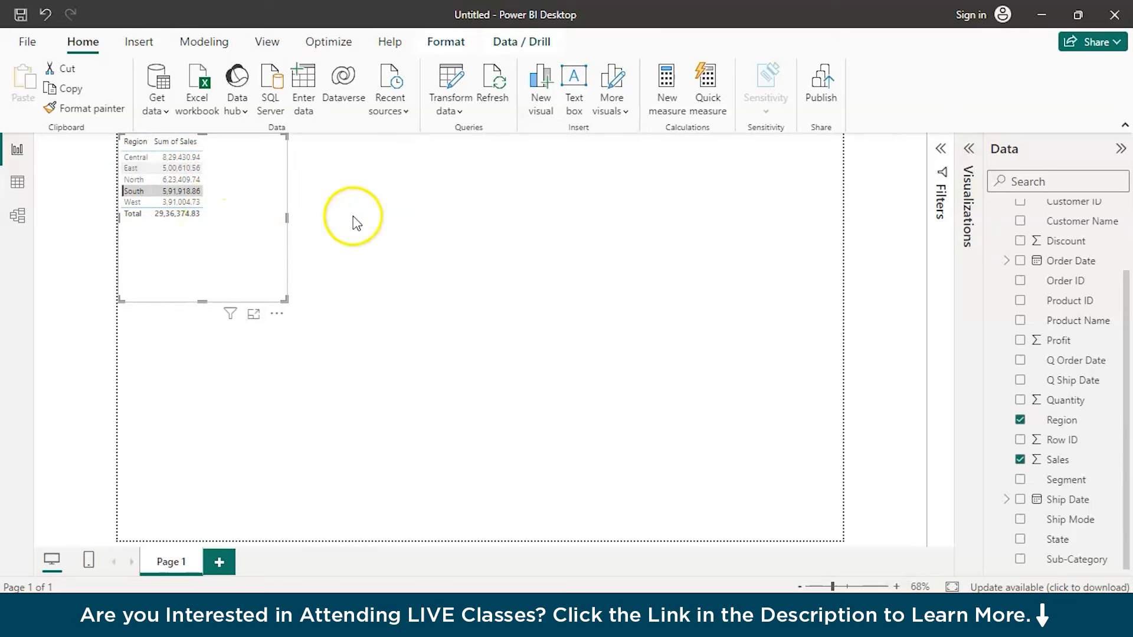
pyautogui.click(236, 196)
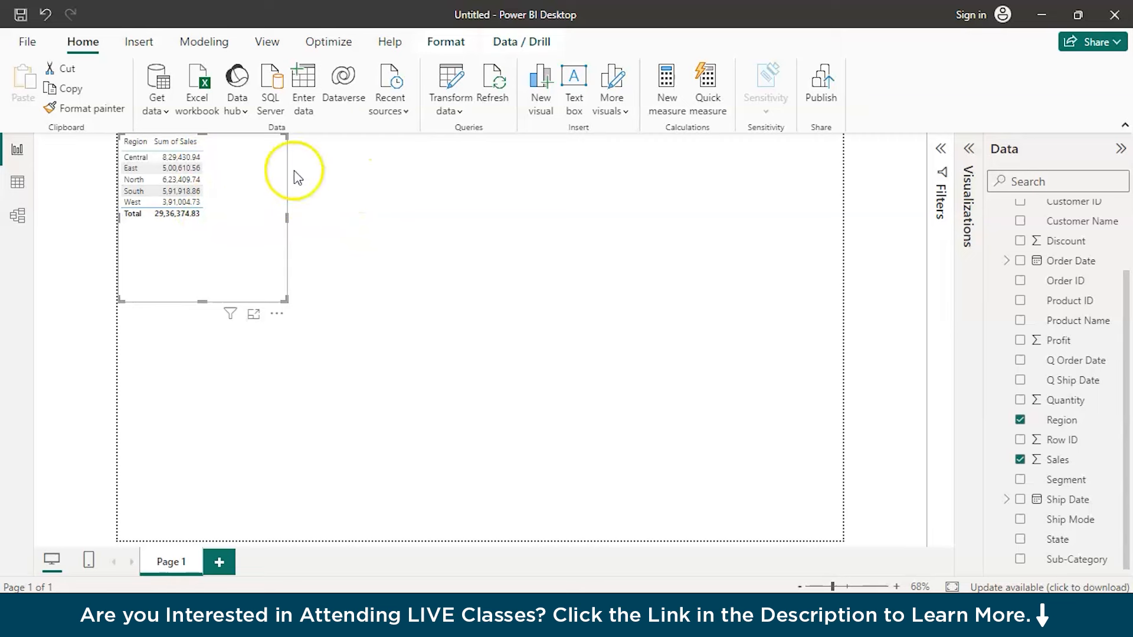
pyautogui.click(968, 151)
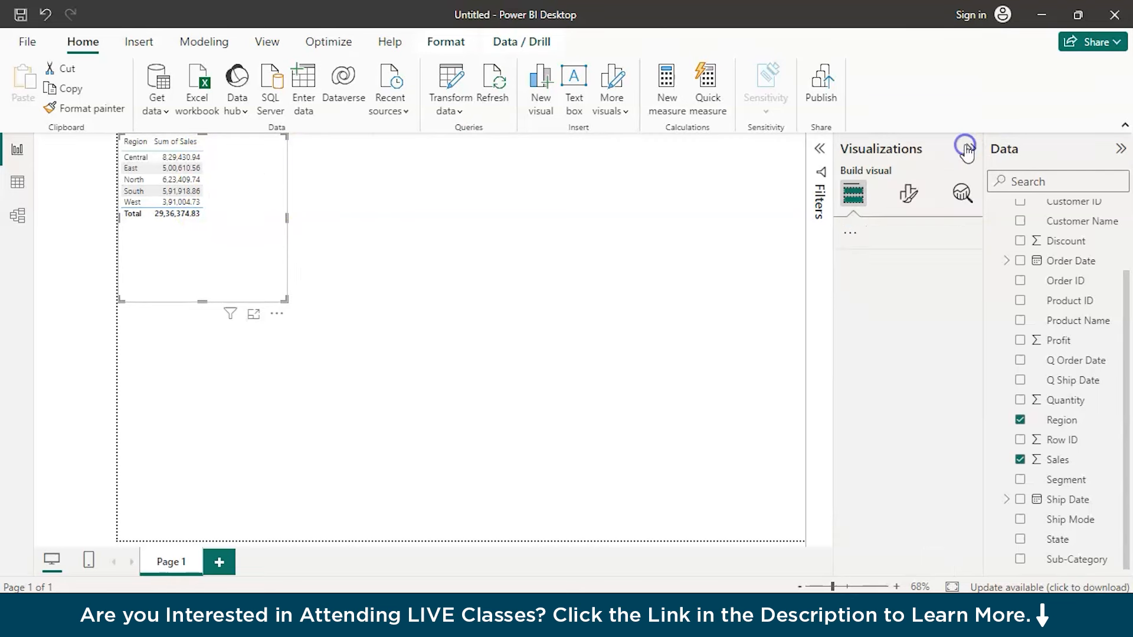
pyautogui.click(821, 168)
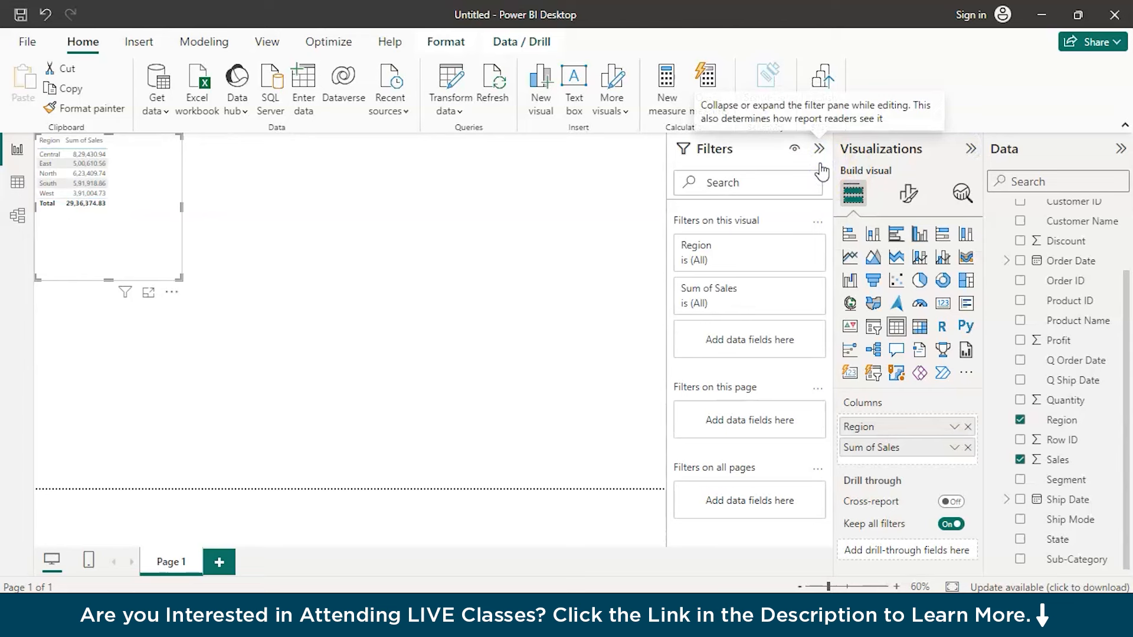
pyautogui.click(918, 282)
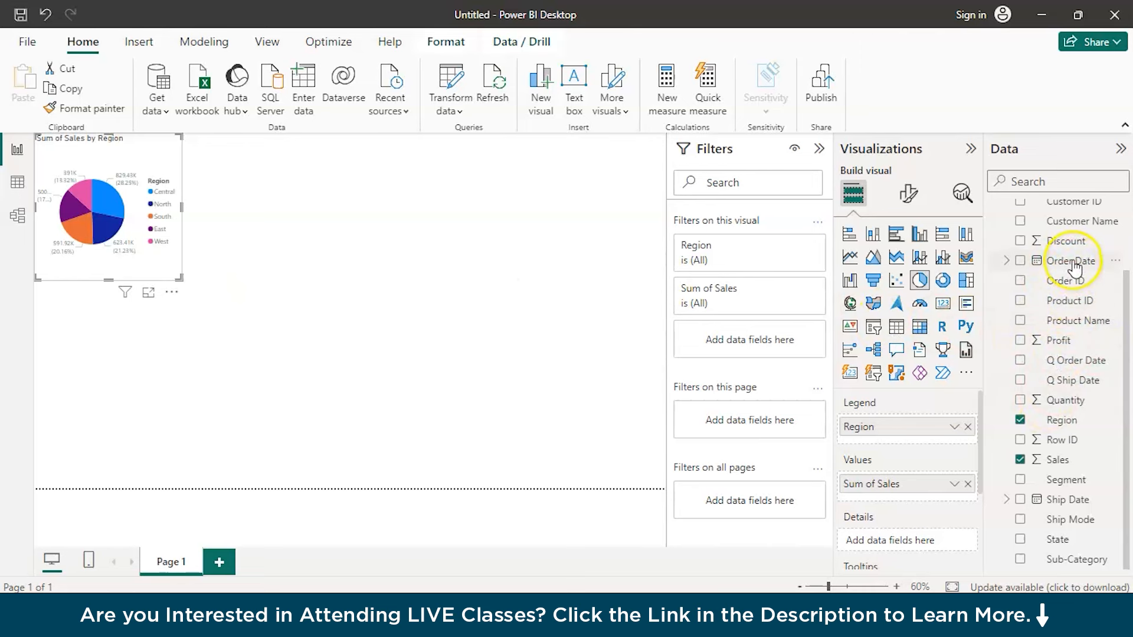
# - Create a visual from Order Date and Sales in the canvas's upper-right area and make it a line chart
pyautogui.moveTo(1073, 269); pyautogui.dragTo(582, 233)
pyautogui.moveTo(1057, 460); pyautogui.dragTo(634, 255)
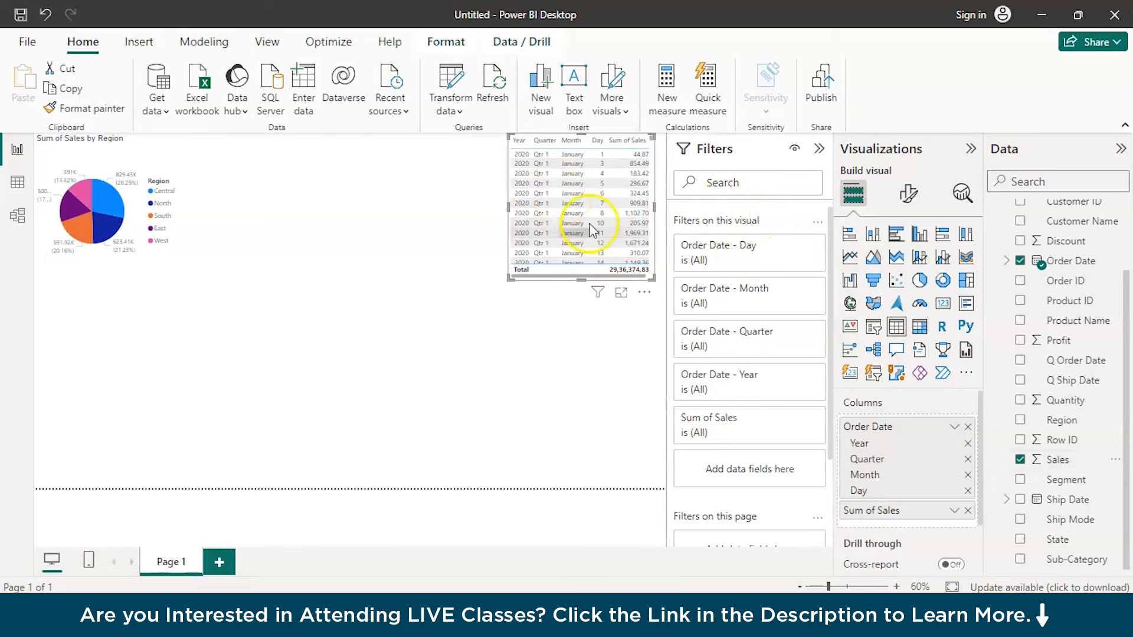
pyautogui.click(850, 258)
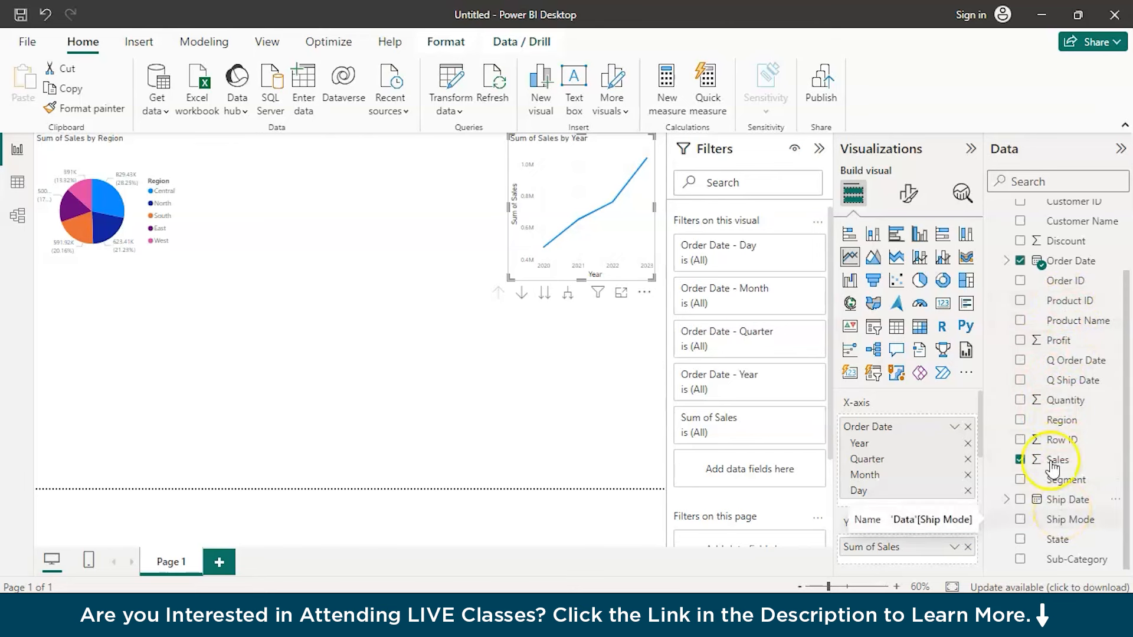
# - Add a Country and Sales visual between the pie and line charts and change it to a clustered column chart
pyautogui.scroll(3, 1081, 290)
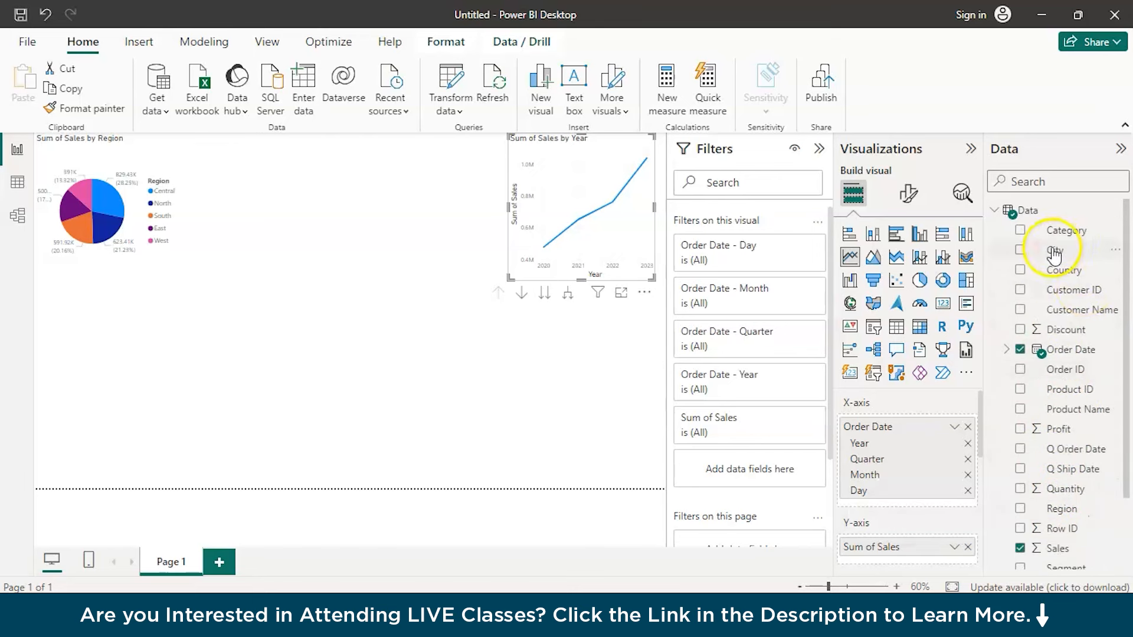
pyautogui.moveTo(1050, 275); pyautogui.dragTo(328, 213)
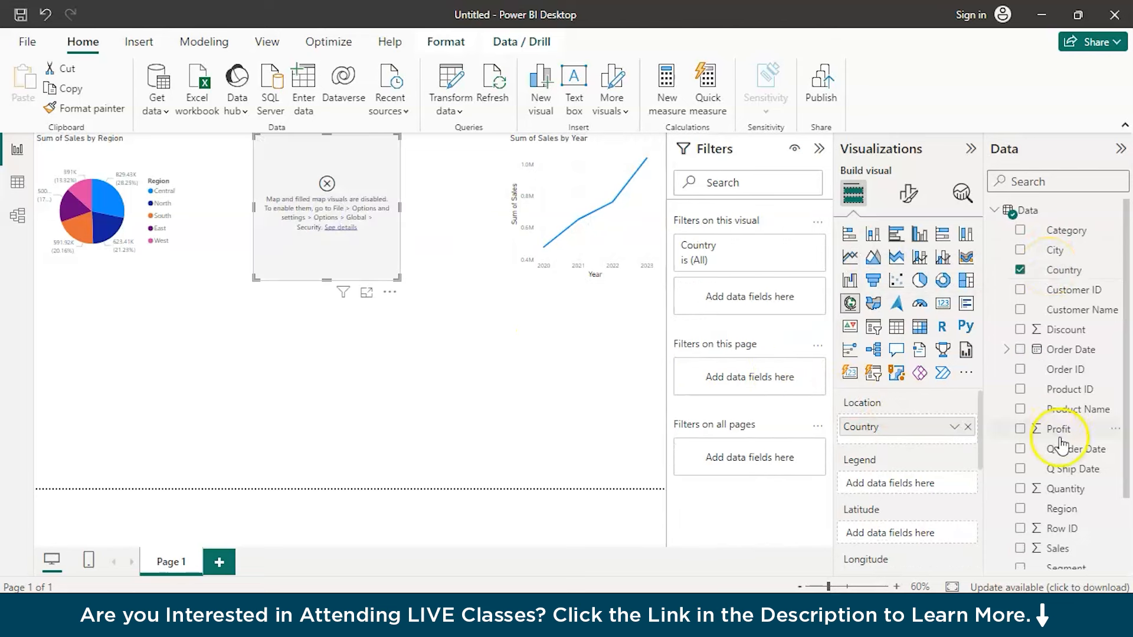
pyautogui.scroll(-3, 1091, 455)
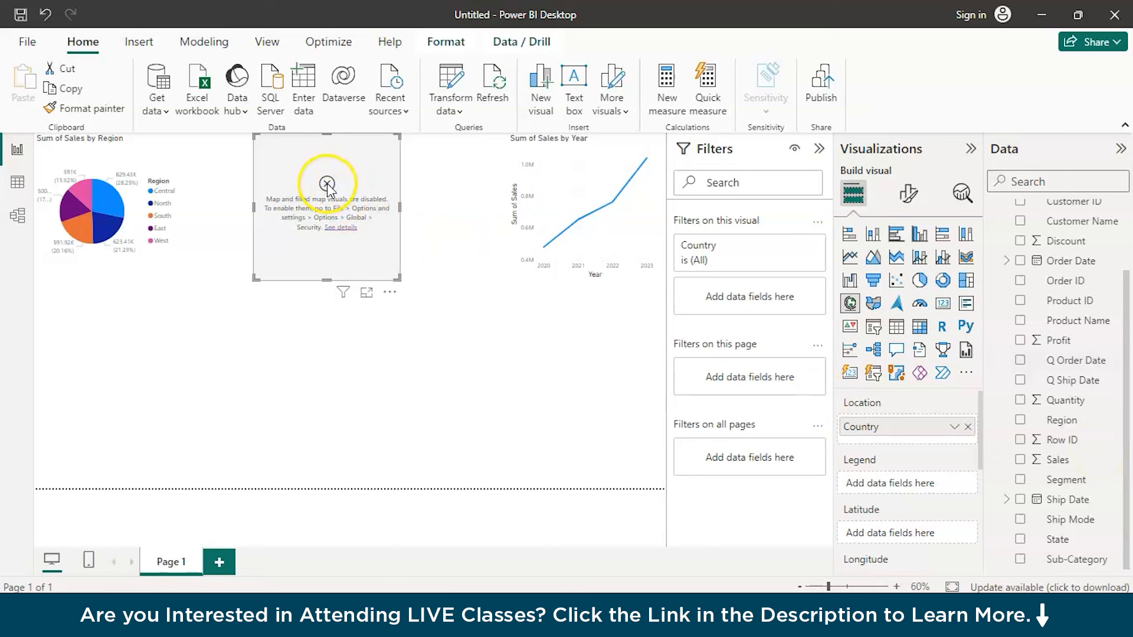
pyautogui.moveTo(1053, 459); pyautogui.dragTo(335, 217)
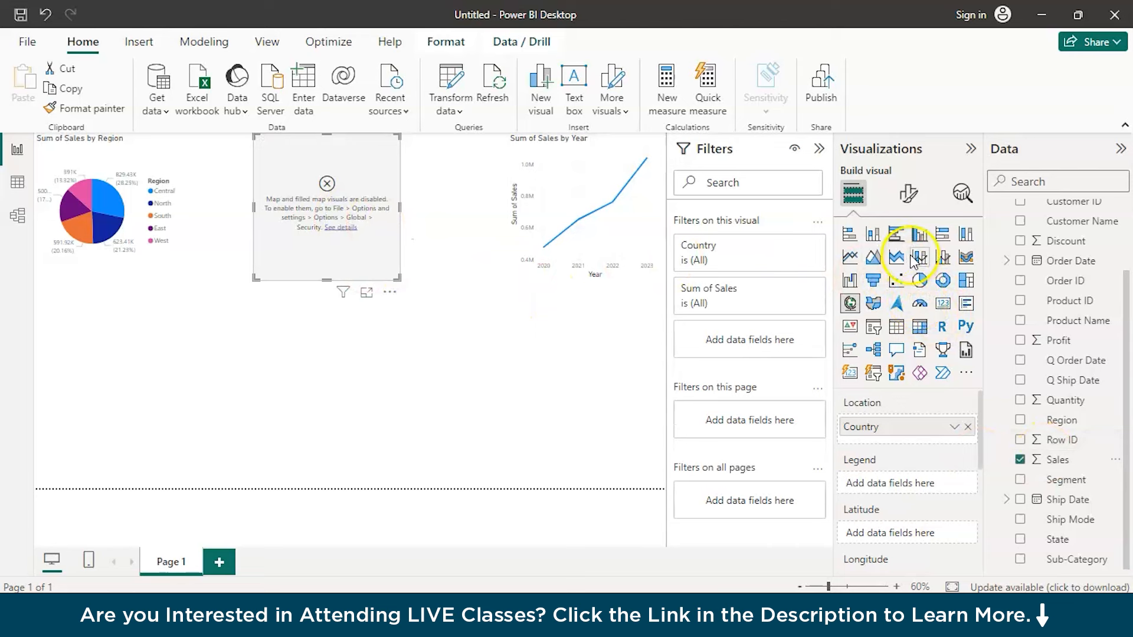
pyautogui.click(920, 237)
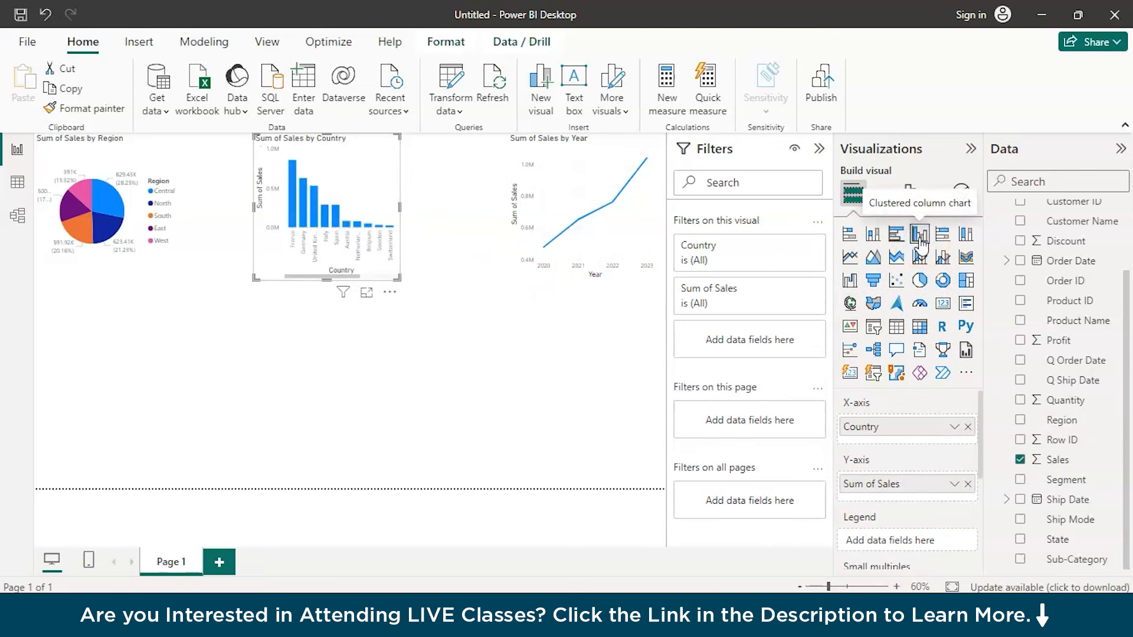
# - Widen the Sales by Country column chart and centre it between the pie chart and the line chart
pyautogui.moveTo(400, 203); pyautogui.dragTo(504, 205)
pyautogui.moveTo(421, 215); pyautogui.dragTo(387, 223)
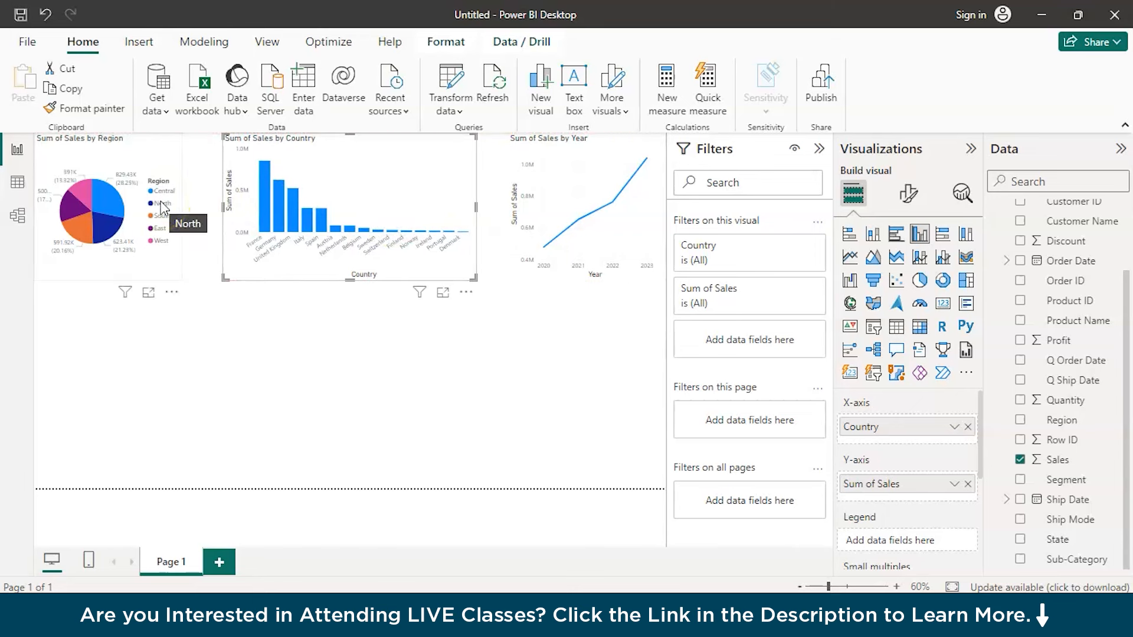
pyautogui.moveTo(320, 211)
pyautogui.mouseDown()
pyautogui.moveTo(341, 208)
pyautogui.moveTo(323, 216)
pyautogui.mouseUp()
# - Cross-filter the page by the Central region and by the West region in the pie chart, clearing each selection
pyautogui.click(155, 193)
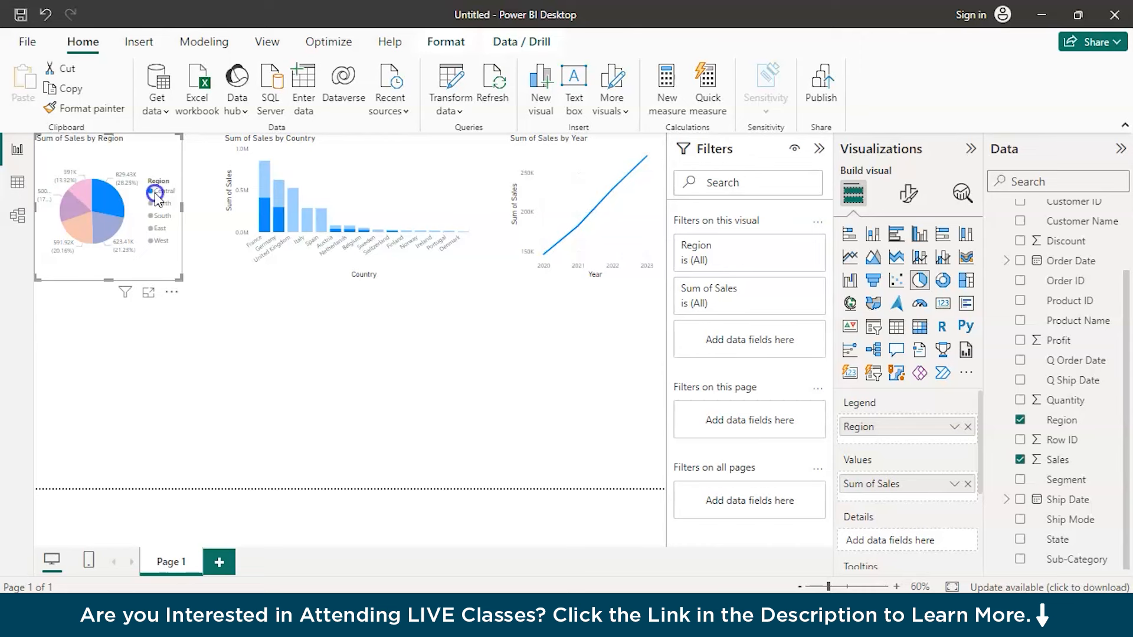
pyautogui.click(156, 198)
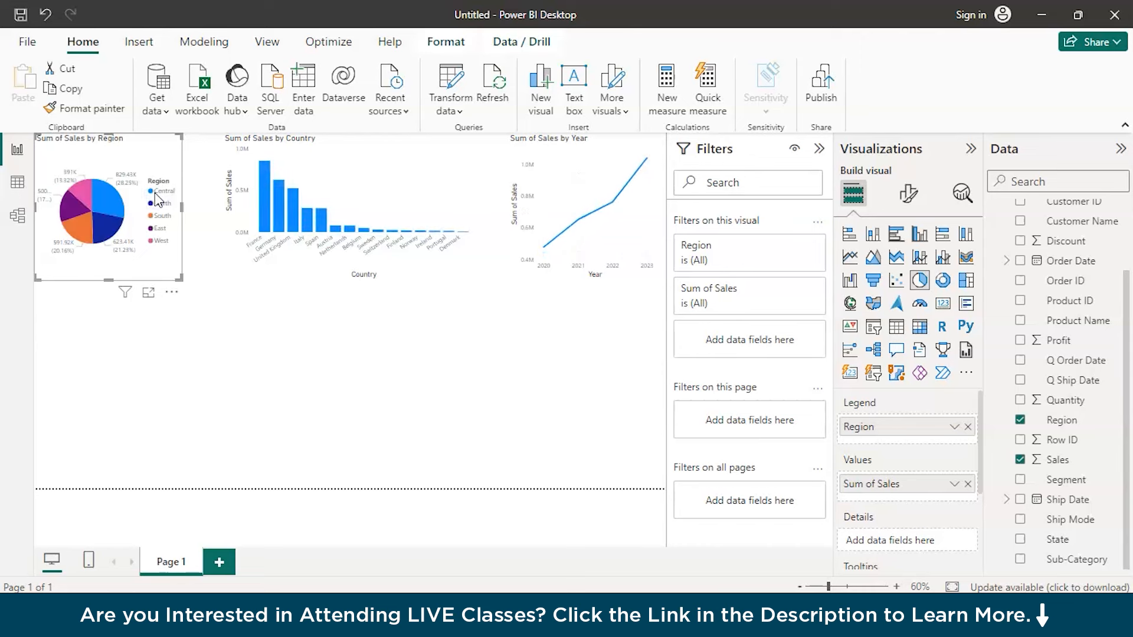
pyautogui.click(154, 240)
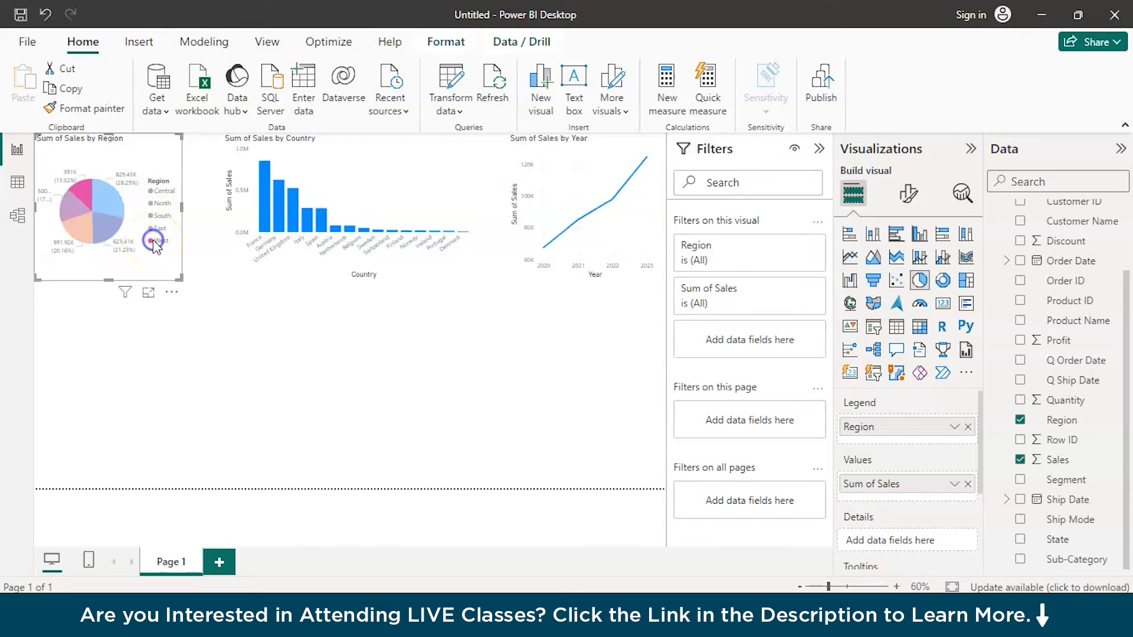
pyautogui.click(153, 240)
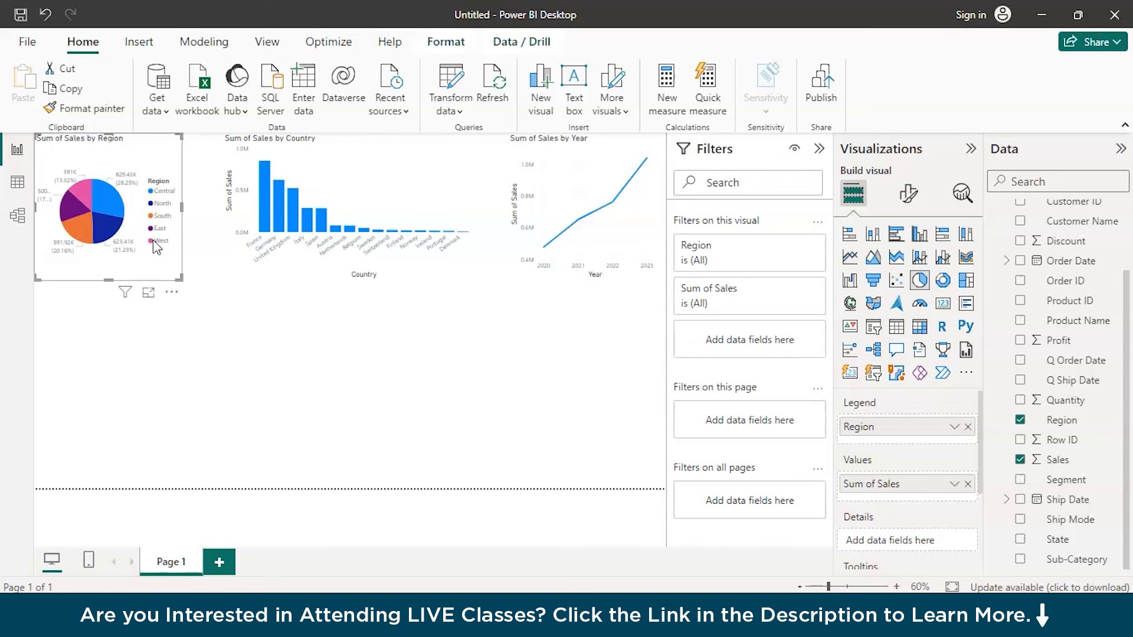
# - Add a second report page, check Page 1 and return to the new page
pyautogui.click(219, 558)
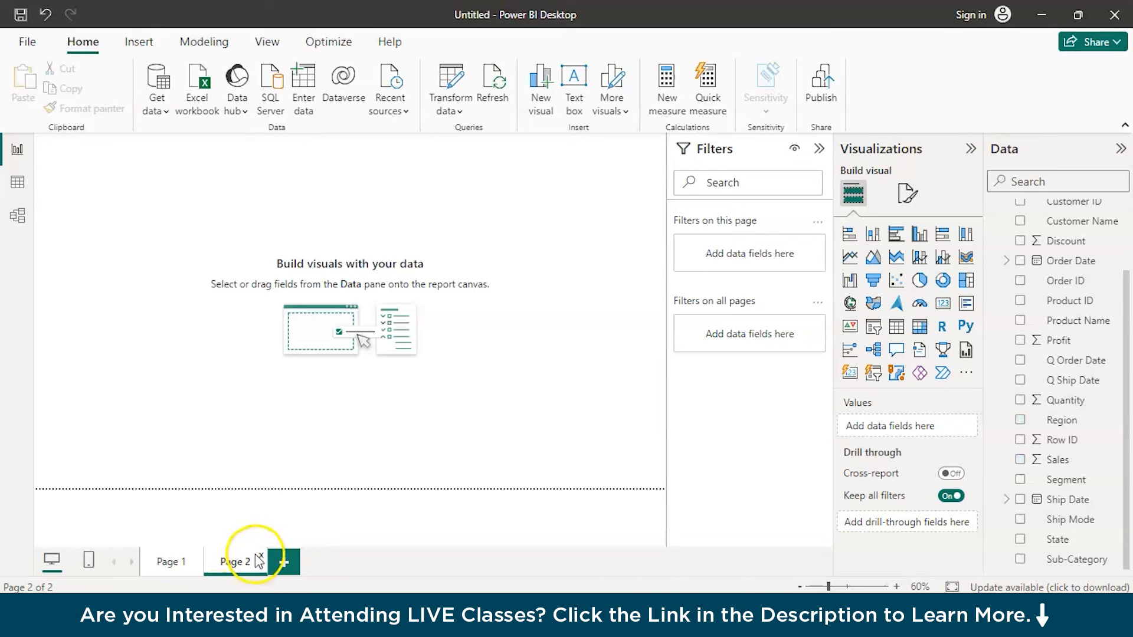
pyautogui.click(168, 561)
pyautogui.click(228, 563)
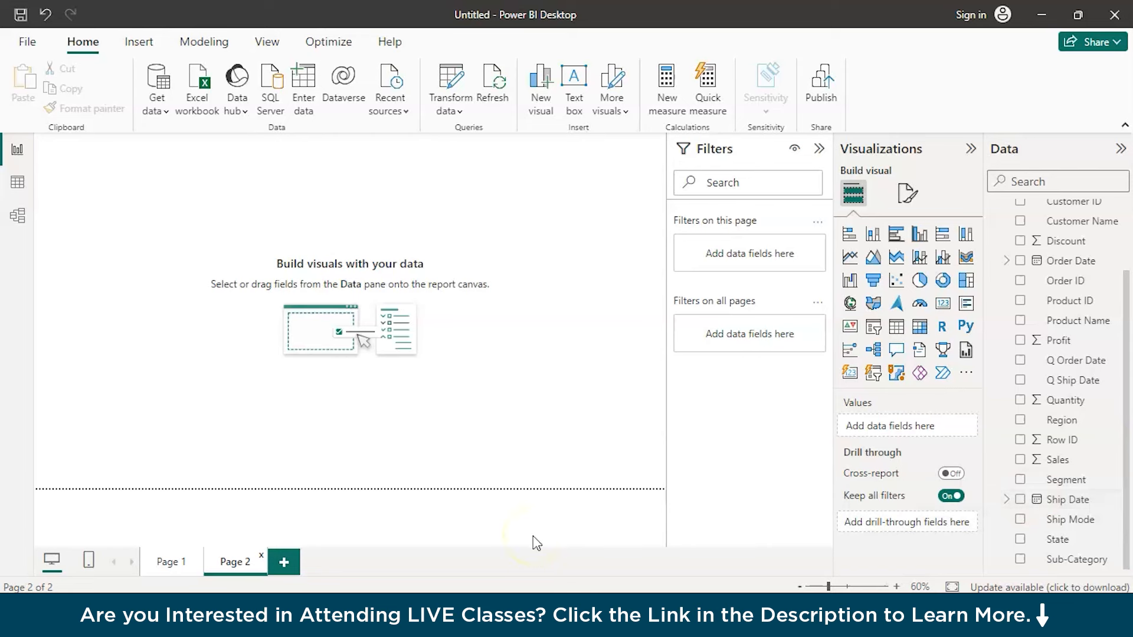
# - Insert a Q&A visual on Page 2, dismiss its synonyms suggestion and enlarge the visual
pyautogui.click(136, 231)
pyautogui.click(137, 230)
pyautogui.doubleClick(123, 188)
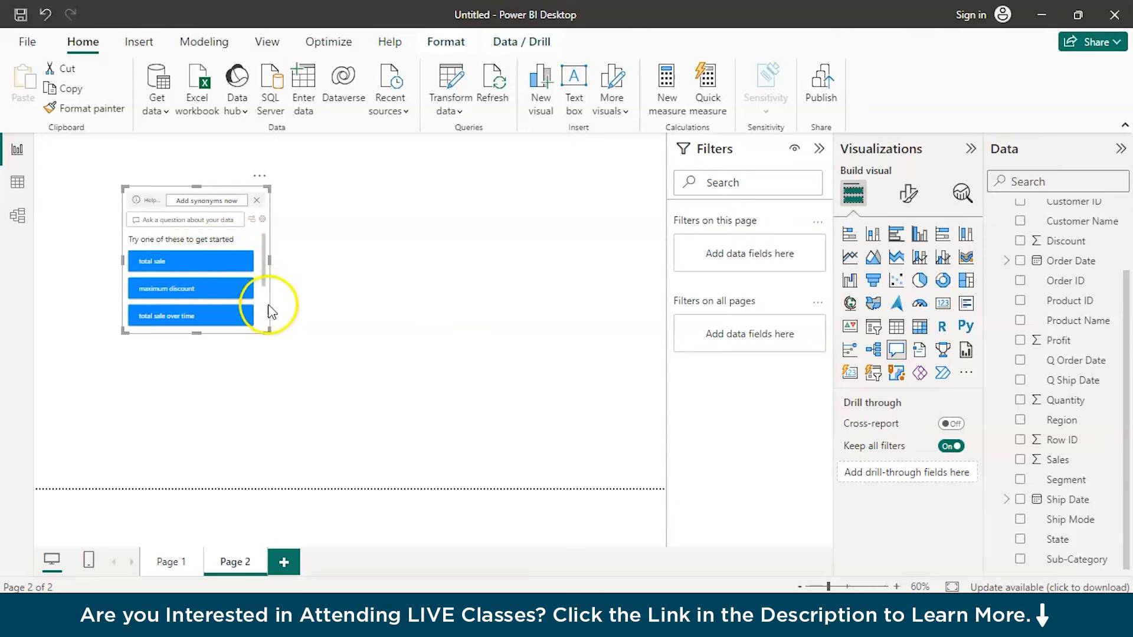
pyautogui.click(257, 201)
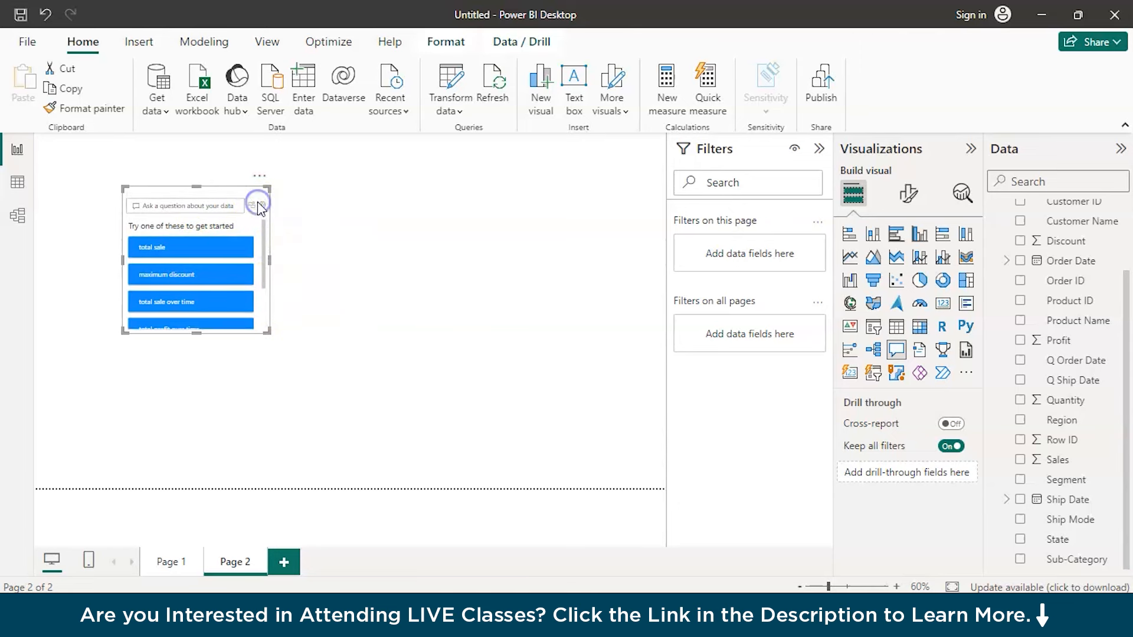
pyautogui.click(198, 206)
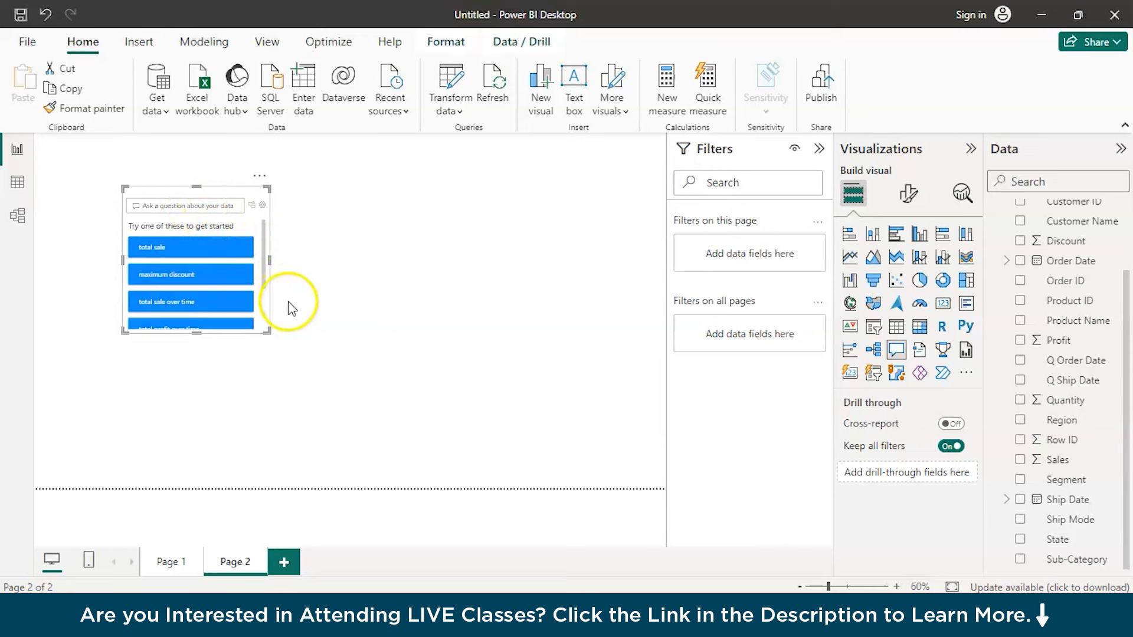
pyautogui.moveTo(267, 331); pyautogui.dragTo(436, 424)
# - Ask the Q&A visual for "Region sales pie" to produce a pie chart of sales by region
pyautogui.click(260, 199)
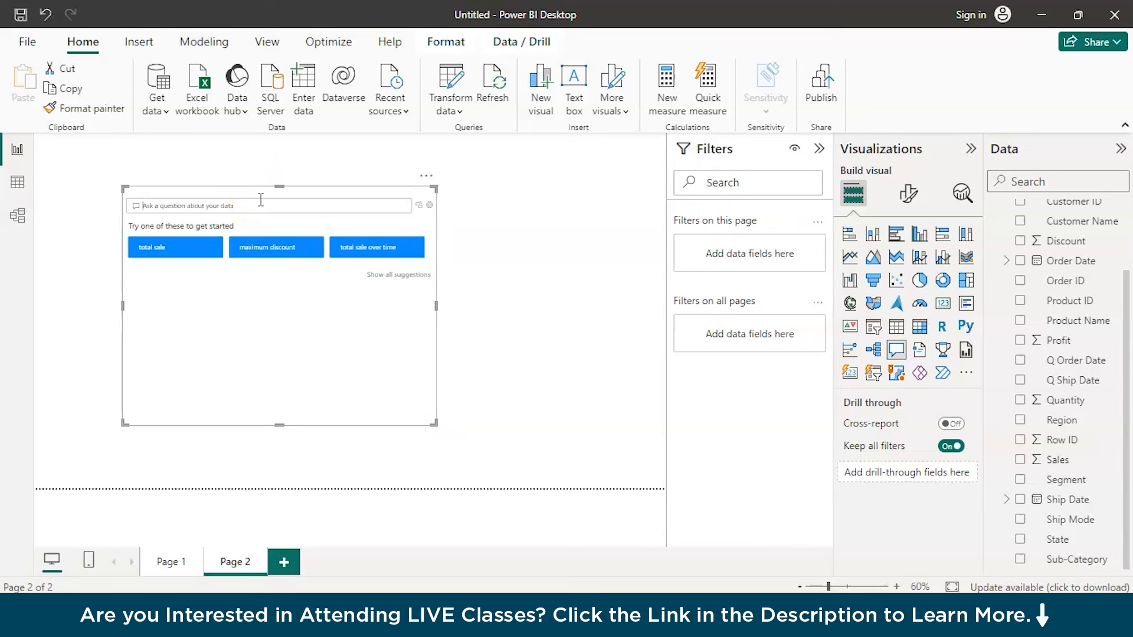
pyautogui.write('Region sales')
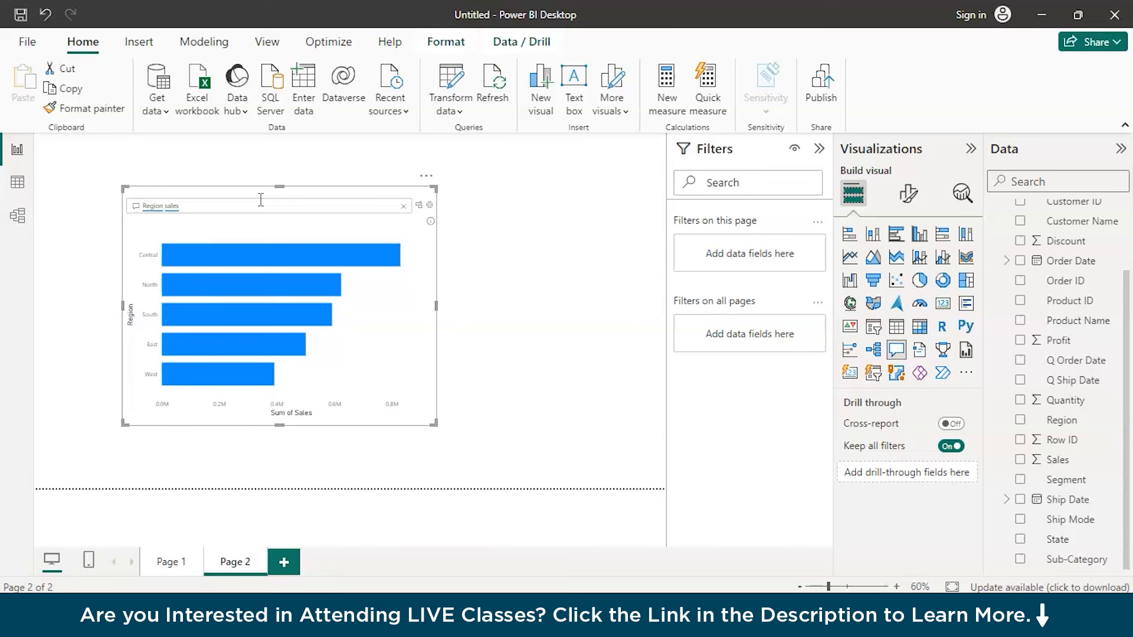
pyautogui.write('ie')
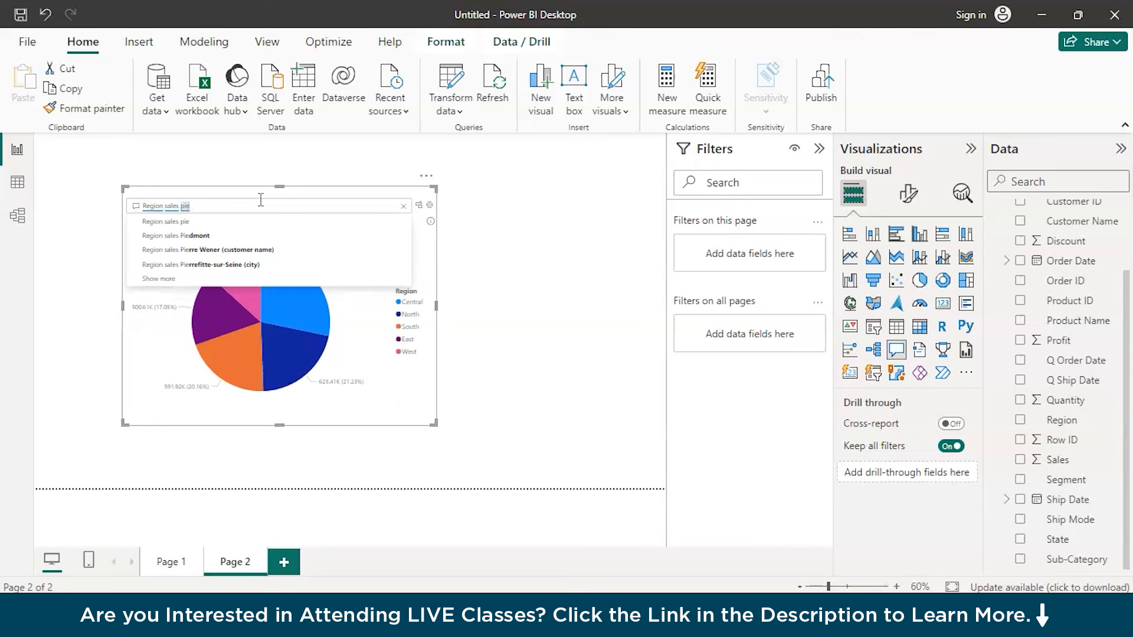
pyautogui.click(218, 222)
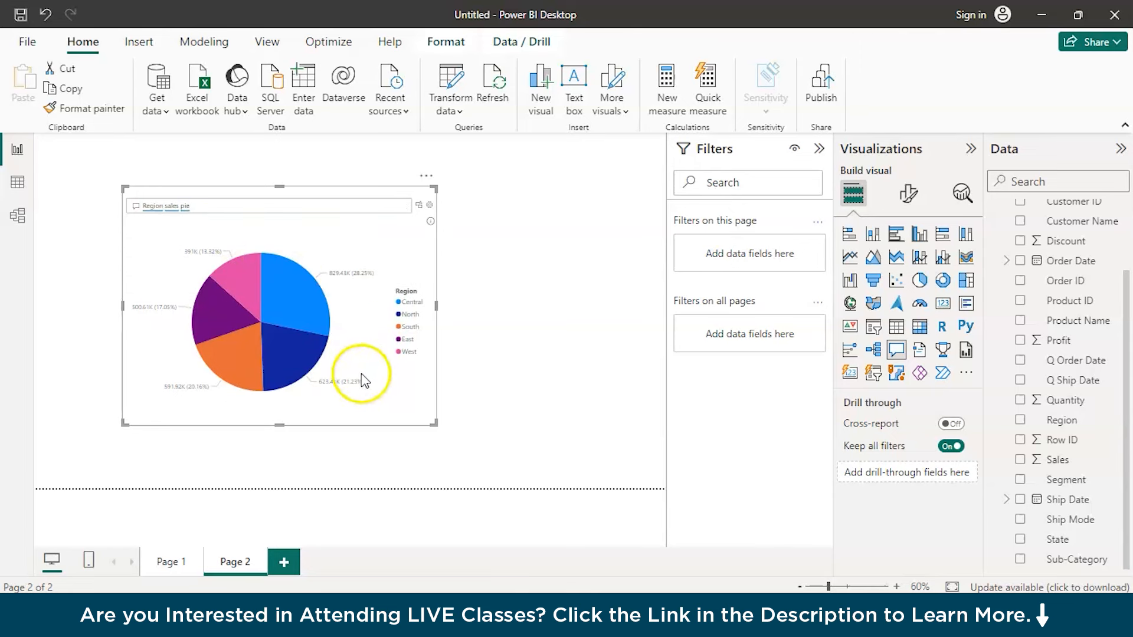
# - Shrink the Region sales pie visual into the canvas's lower-left corner and collapse the Filters pane
pyautogui.moveTo(435, 425); pyautogui.dragTo(348, 387)
pyautogui.moveTo(284, 367); pyautogui.dragTo(202, 470)
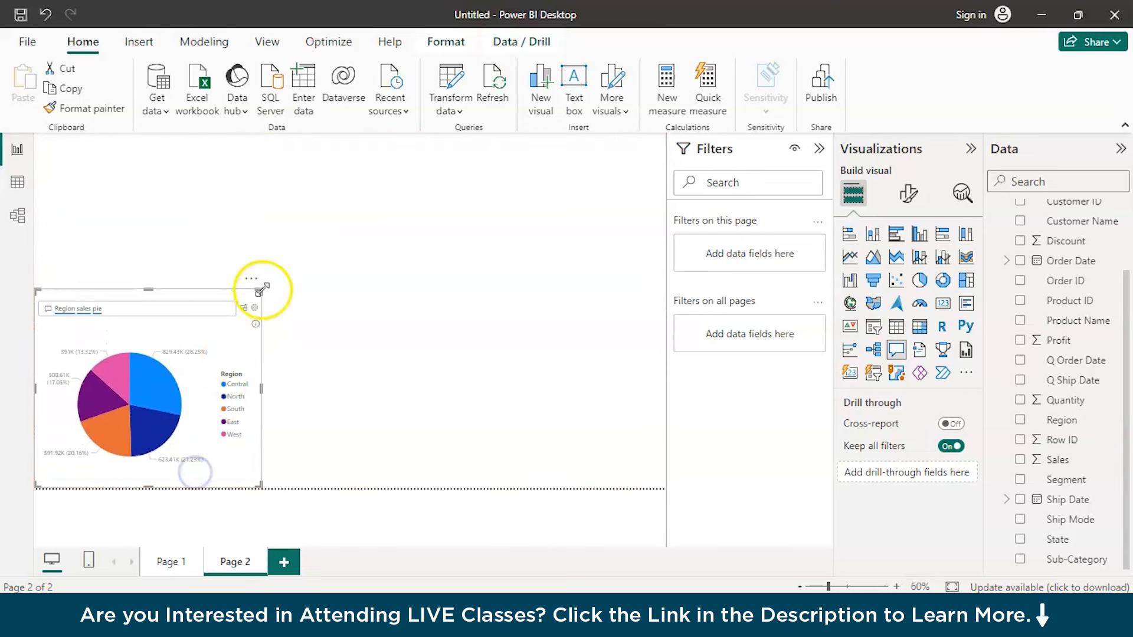
pyautogui.moveTo(260, 289); pyautogui.dragTo(233, 317)
pyautogui.click(816, 152)
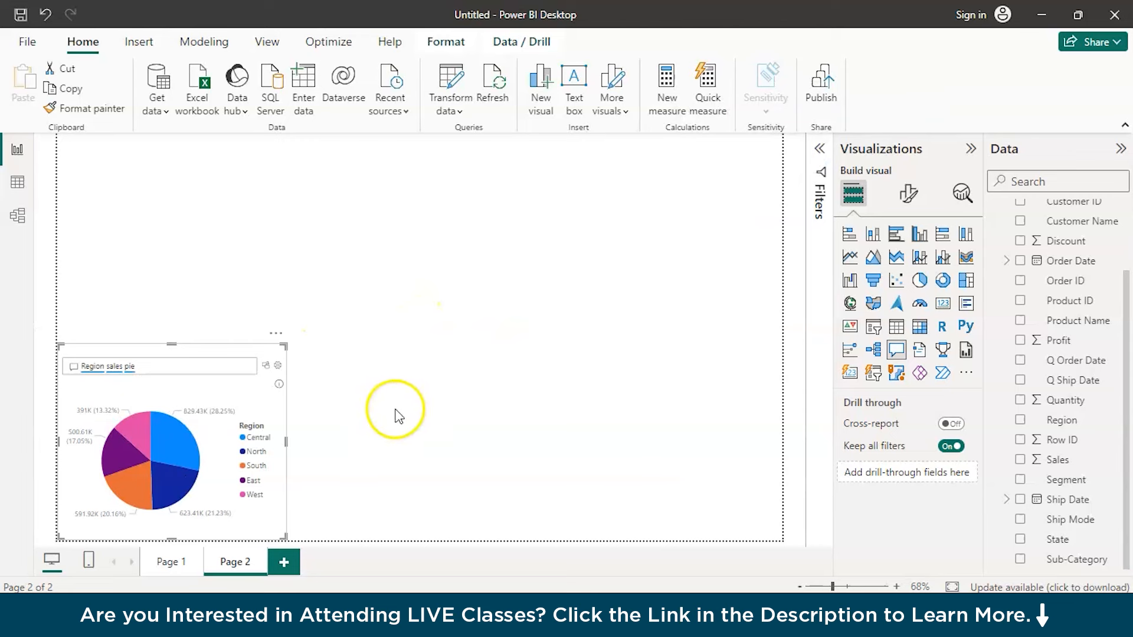
# - Insert a second Q&A visual on Page 2 and ask it for "ship mode sales bar"
pyautogui.doubleClick(439, 252)
pyautogui.write('ship mode pro')
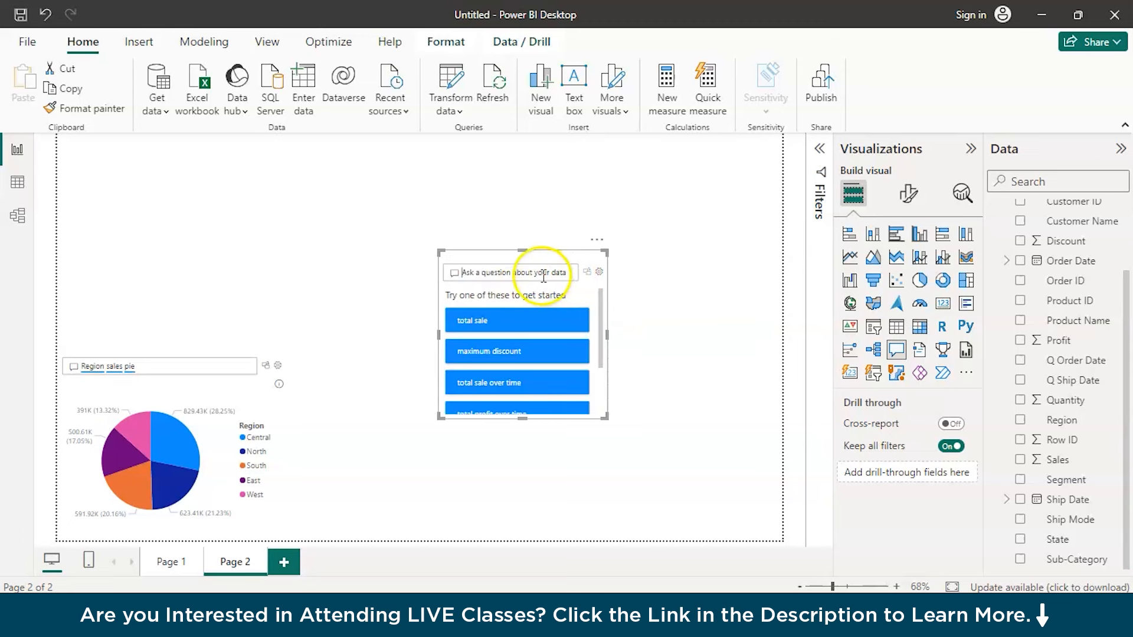
pyautogui.click(538, 276)
pyautogui.write('ship mode')
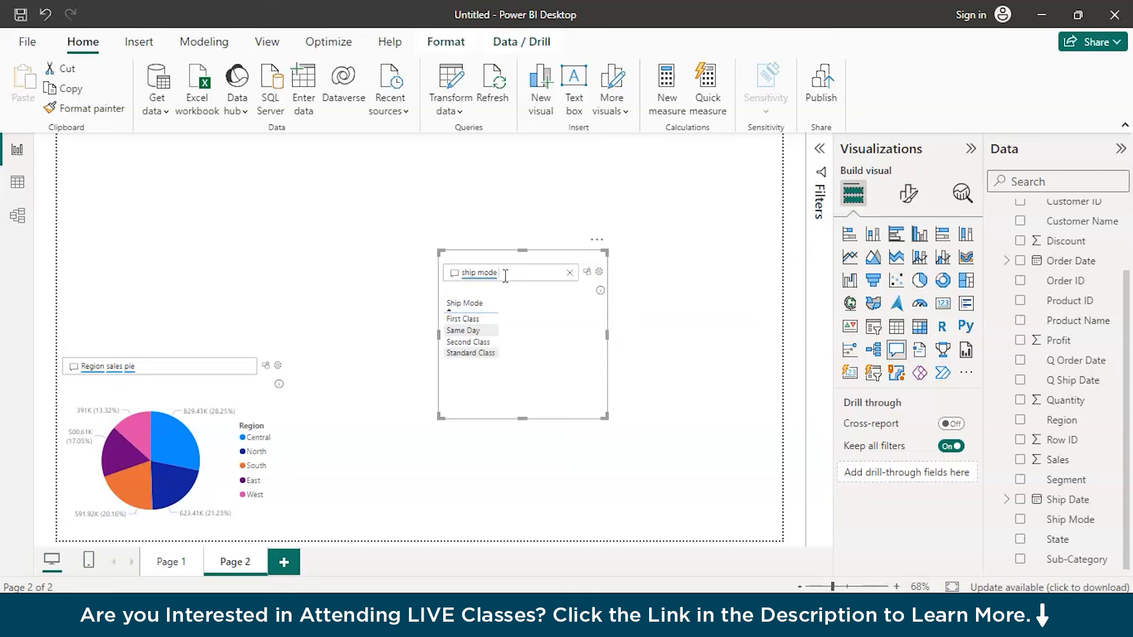
pyautogui.write(' sales bar')
# - Enlarge the ship mode sales bar visual and align it directly beside the Region sales pie visual
pyautogui.moveTo(601, 417); pyautogui.dragTo(637, 443)
pyautogui.moveTo(576, 321); pyautogui.dragTo(435, 352)
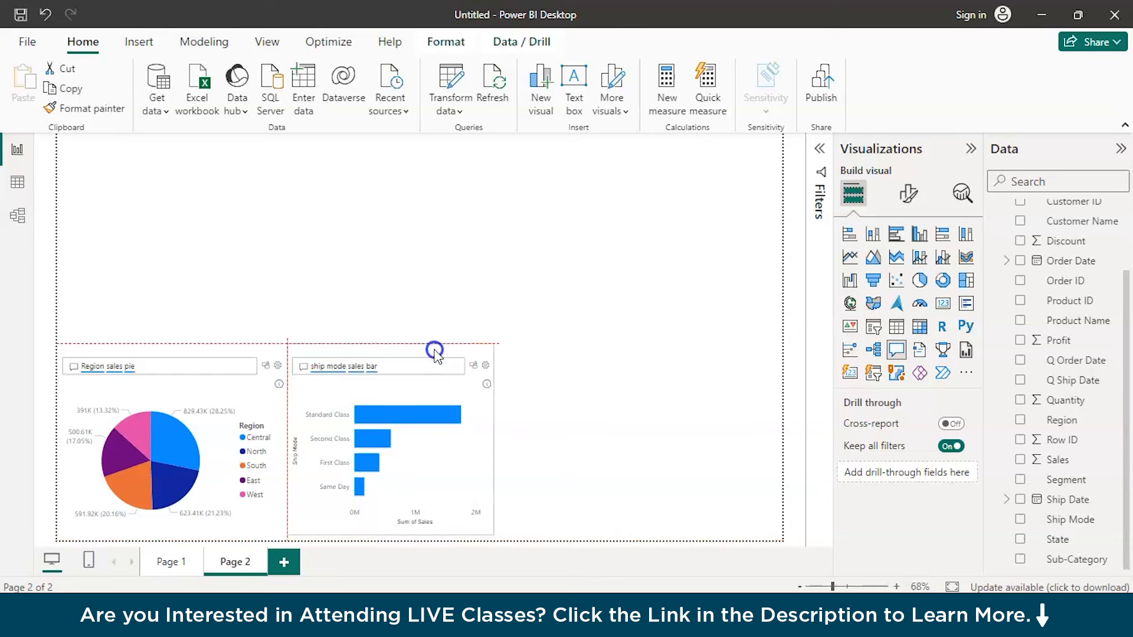
pyautogui.moveTo(493, 531); pyautogui.dragTo(497, 540)
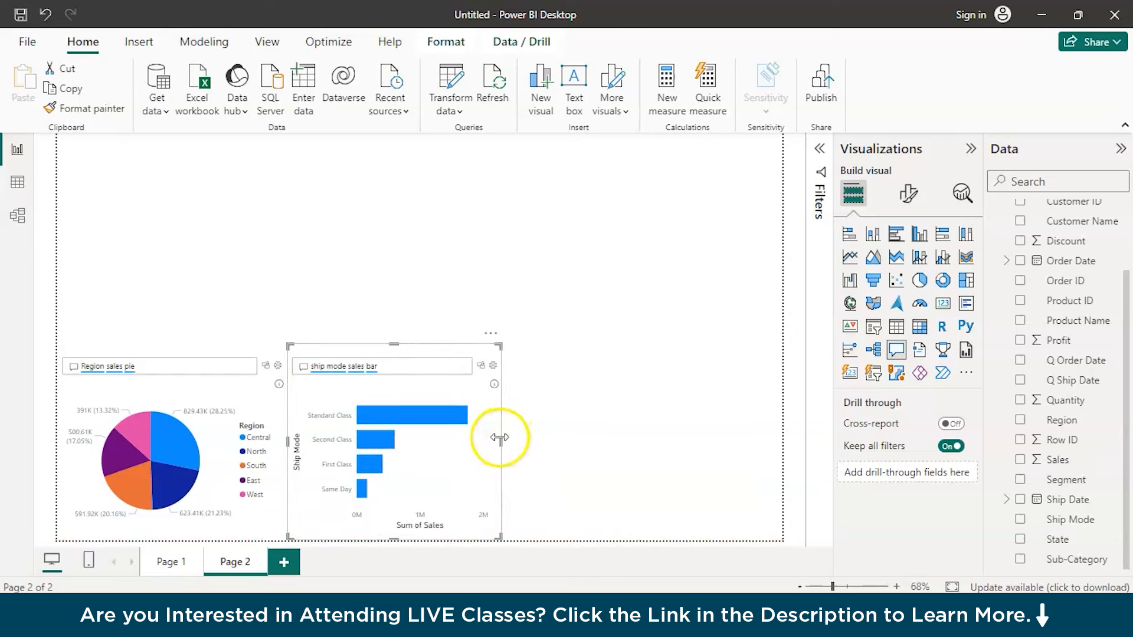
pyautogui.click(596, 423)
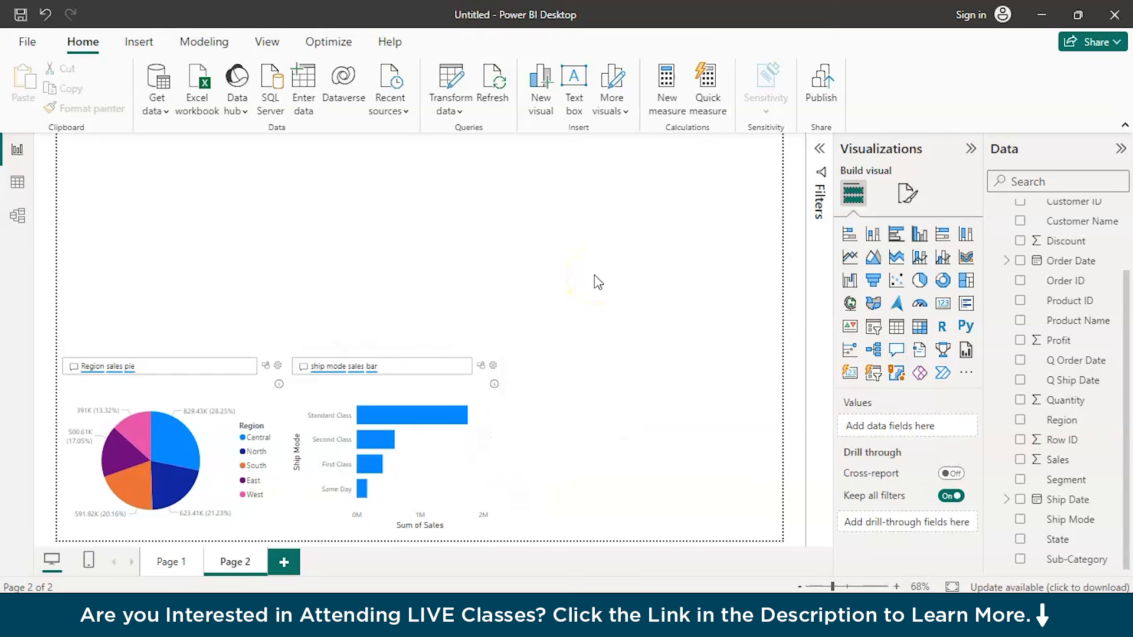
# - Insert a third Q&A visual asking for "sales order date" and fit it into the space beside the ship mode sales bar visual
pyautogui.doubleClick(592, 274)
pyautogui.click(649, 299)
pyautogui.write('sales')
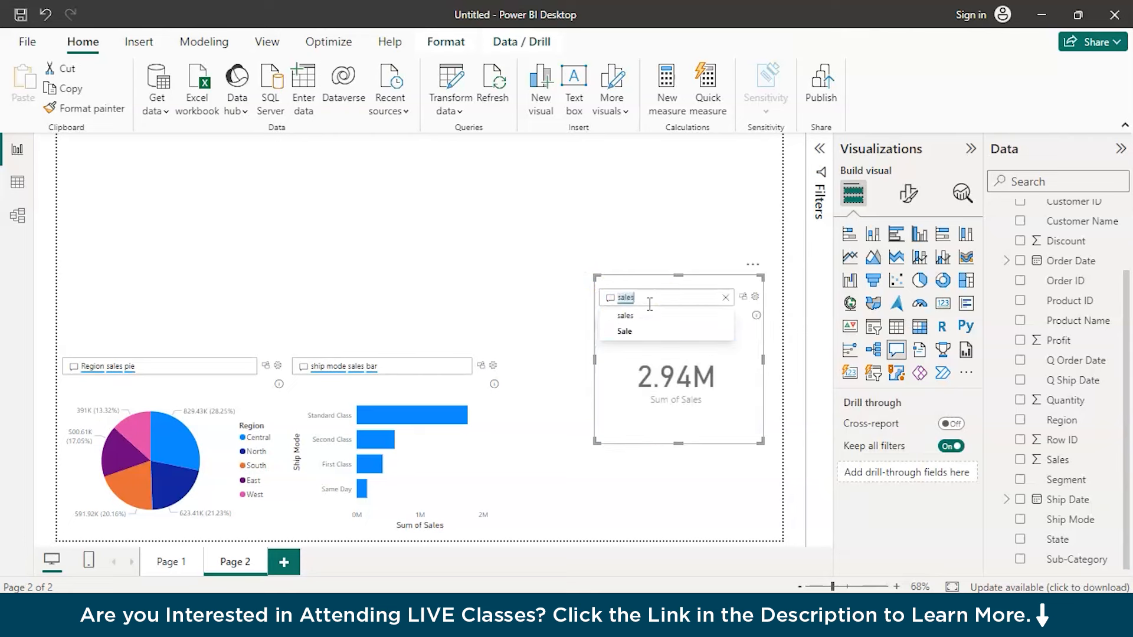
pyautogui.write(' order')
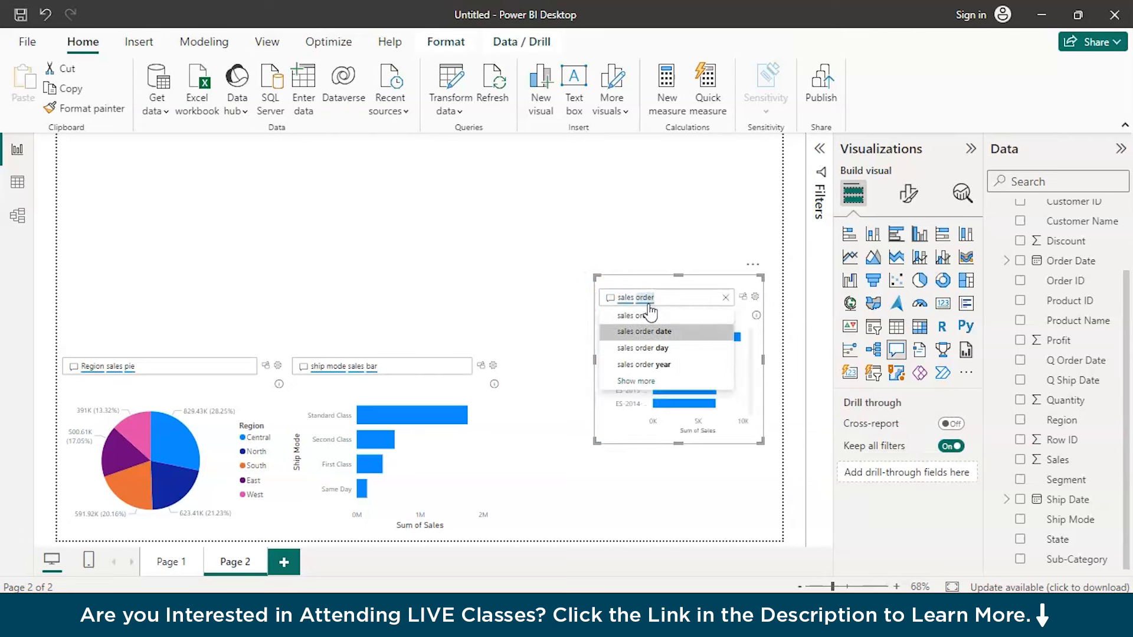
pyautogui.write(' date')
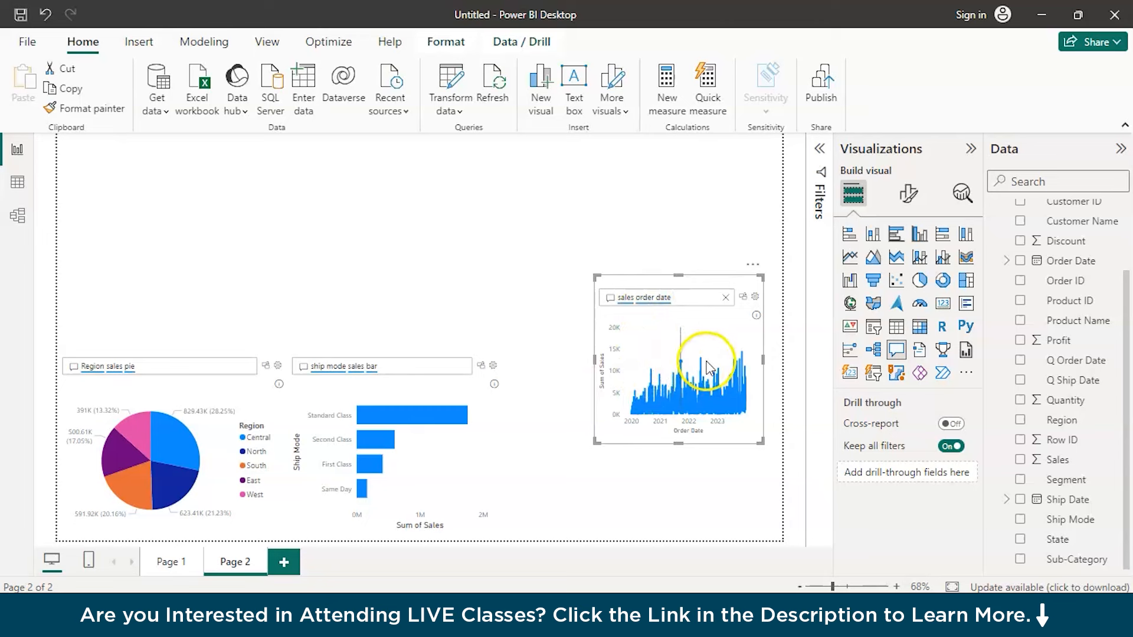
pyautogui.moveTo(614, 435); pyautogui.dragTo(525, 517)
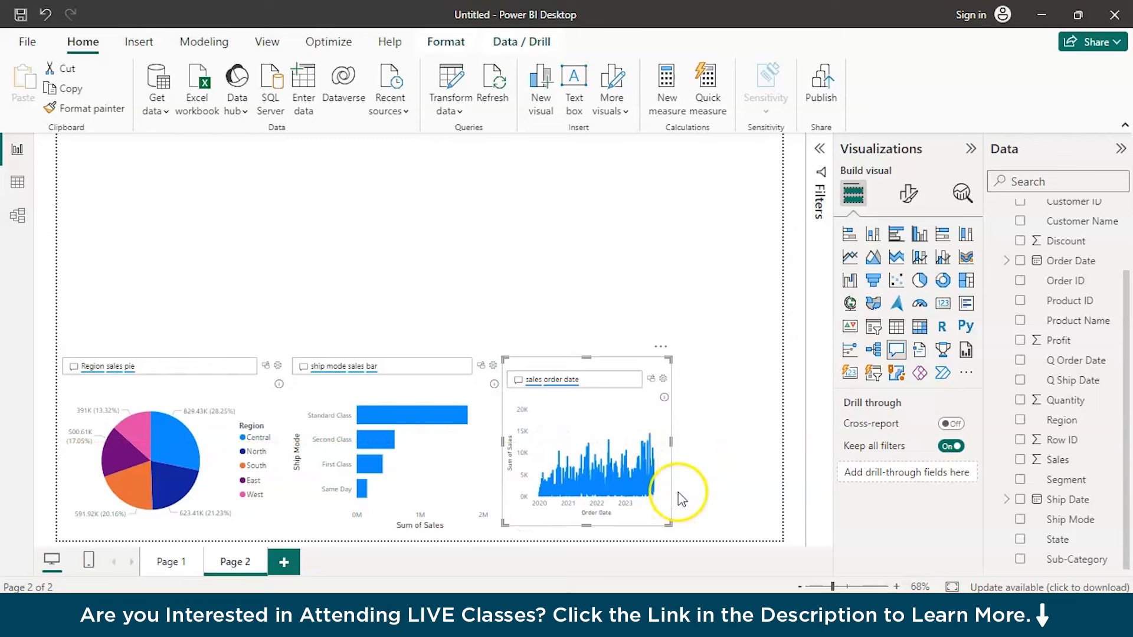
pyautogui.moveTo(672, 443); pyautogui.dragTo(782, 444)
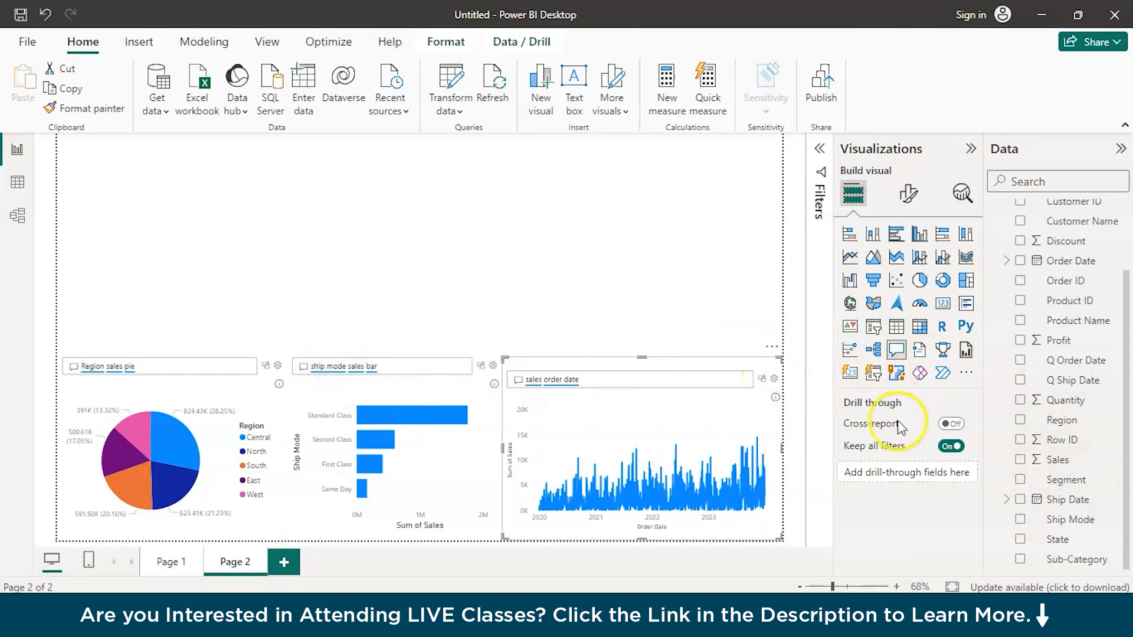
# - Insert another Q&A visual in the canvas's upper area and ask it for "category profit donut"
pyautogui.click(505, 241)
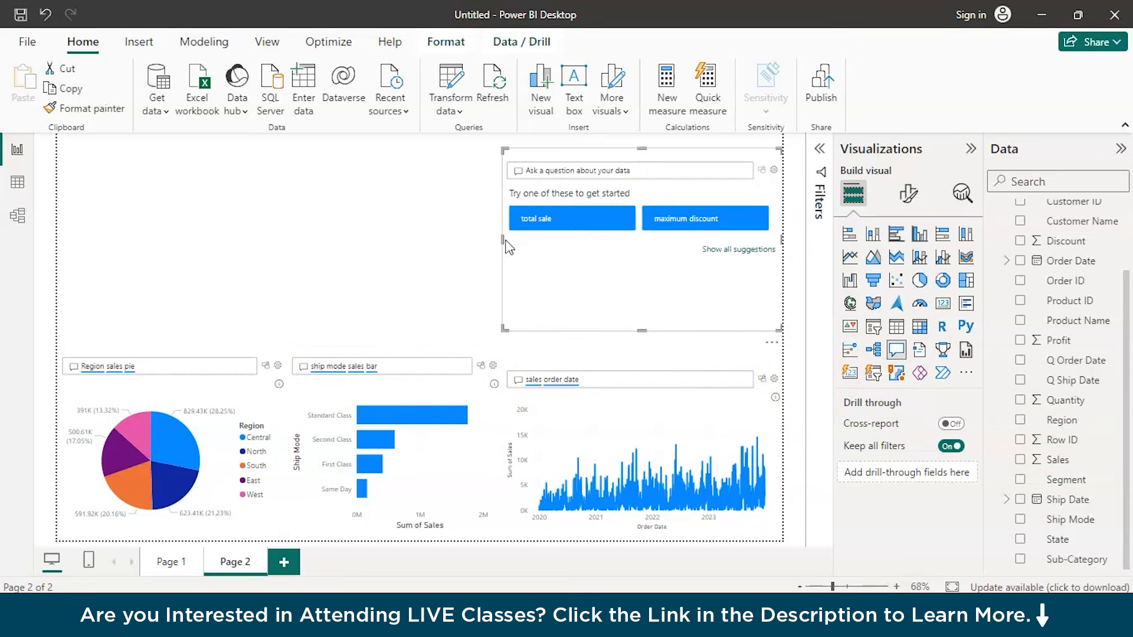
pyautogui.click(564, 171)
pyautogui.write('cate')
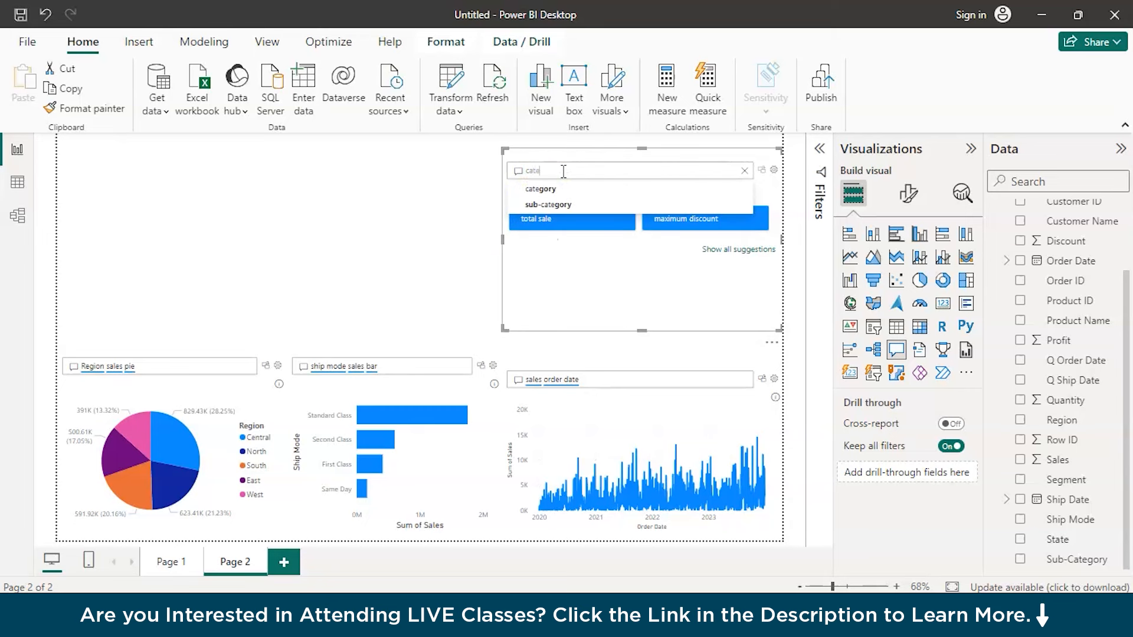
pyautogui.write('gory pro')
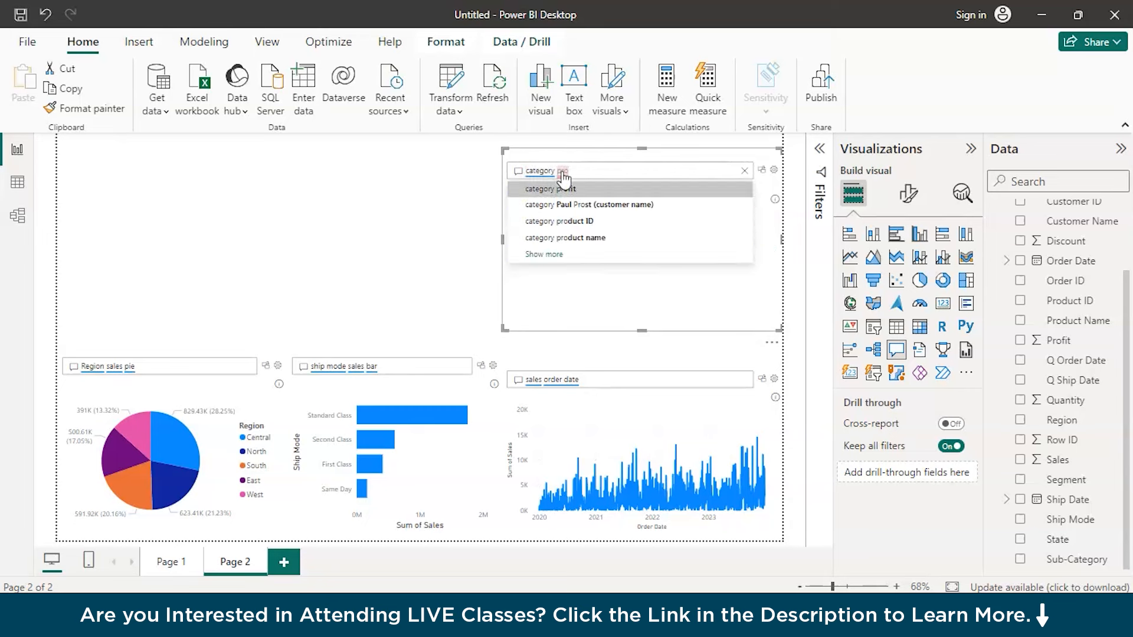
pyautogui.write('fit')
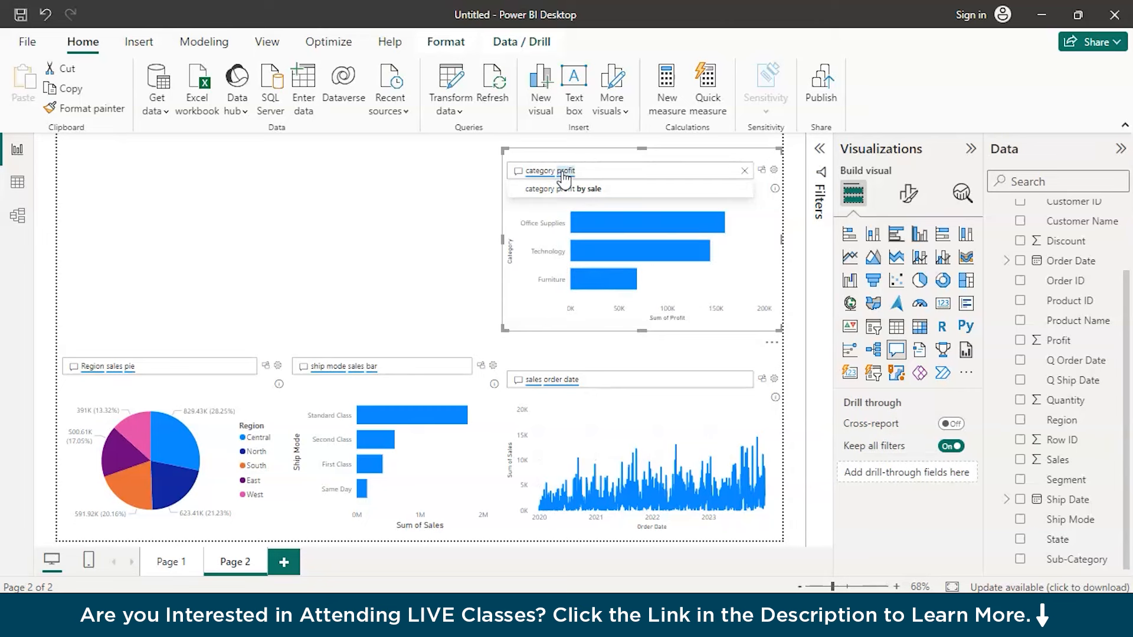
pyautogui.write(' donut')
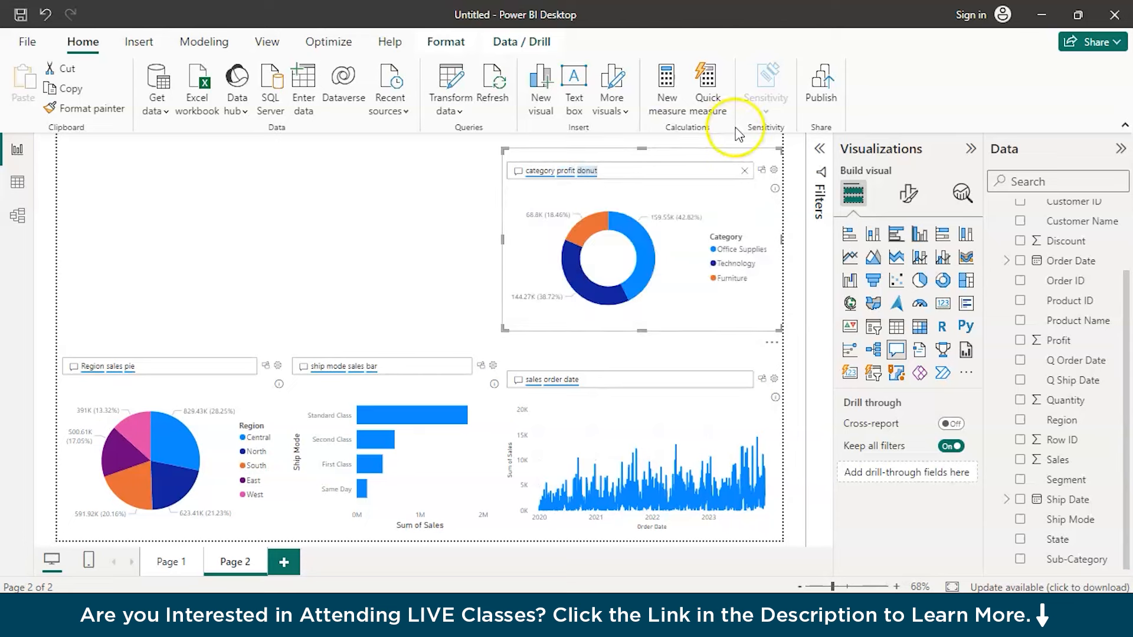
# - Place the category profit donut visual directly above the Region sales pie visual and narrow it to the same width
pyautogui.moveTo(699, 160); pyautogui.dragTo(256, 184)
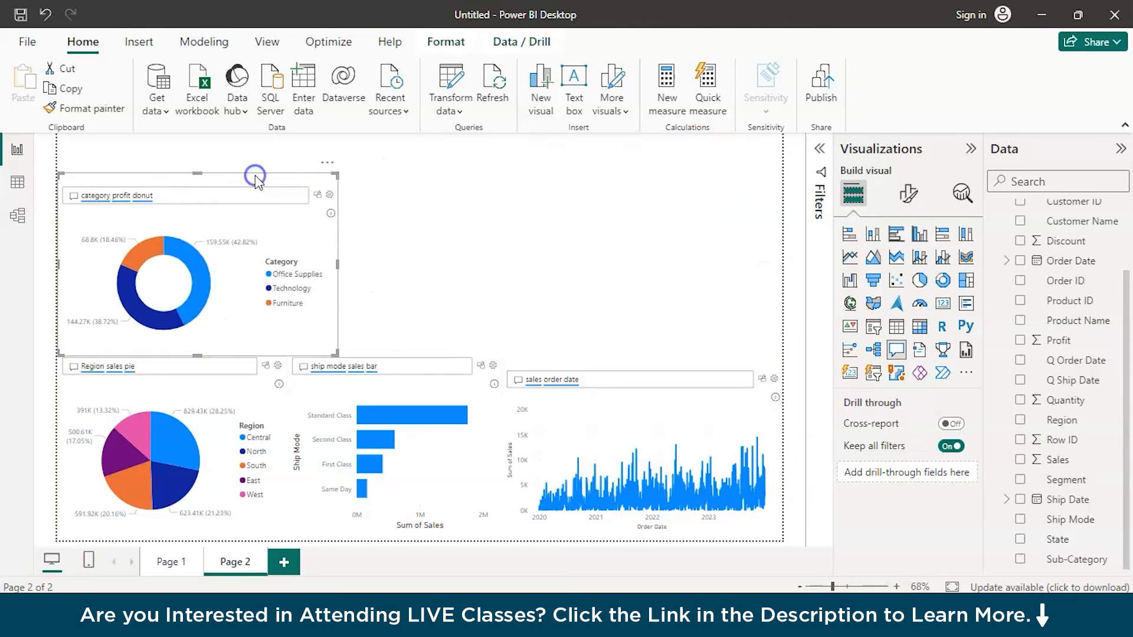
pyautogui.moveTo(343, 271); pyautogui.dragTo(288, 268)
pyautogui.click(643, 336)
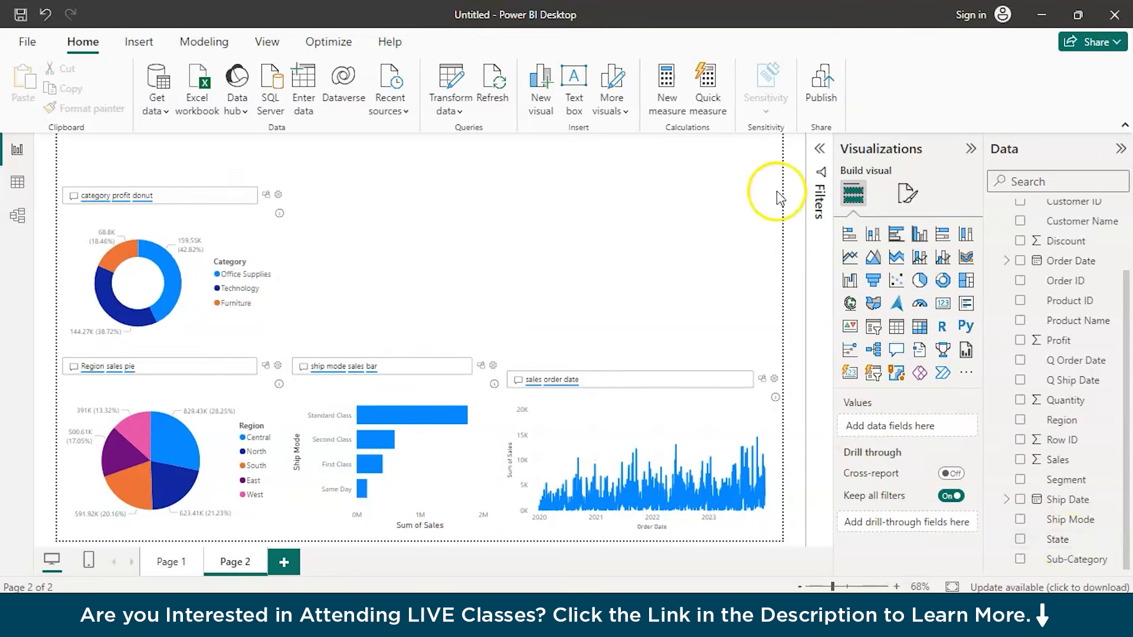
# - Insert a Q&A visual beside the category profit donut visual and ask it for "state sales map"
pyautogui.doubleClick(479, 234)
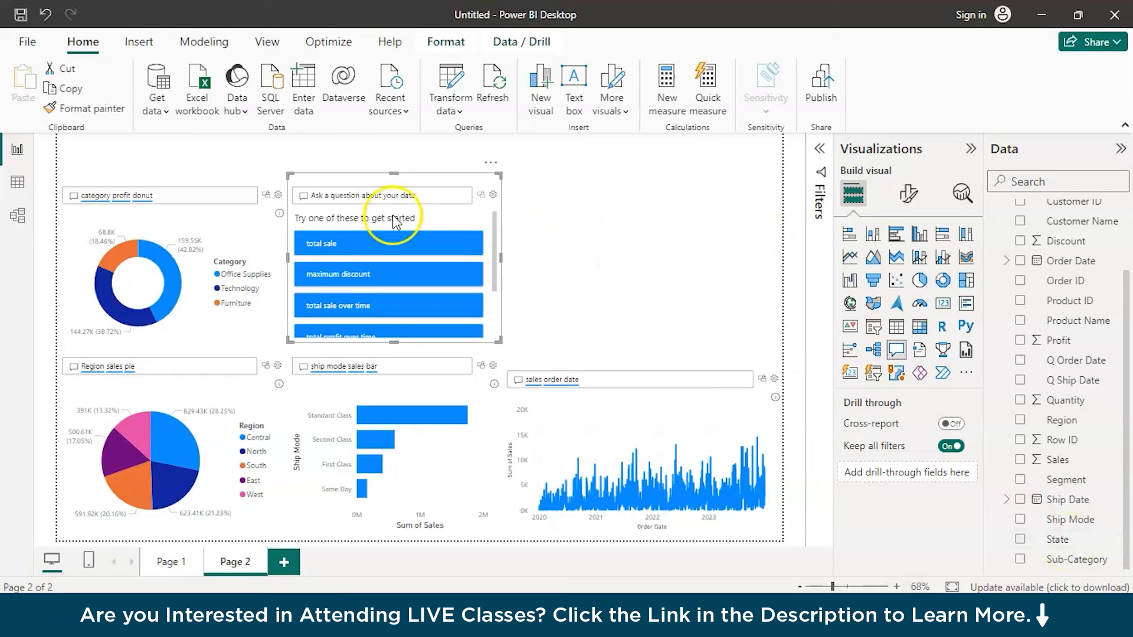
pyautogui.click(381, 194)
pyautogui.write('state sales map')
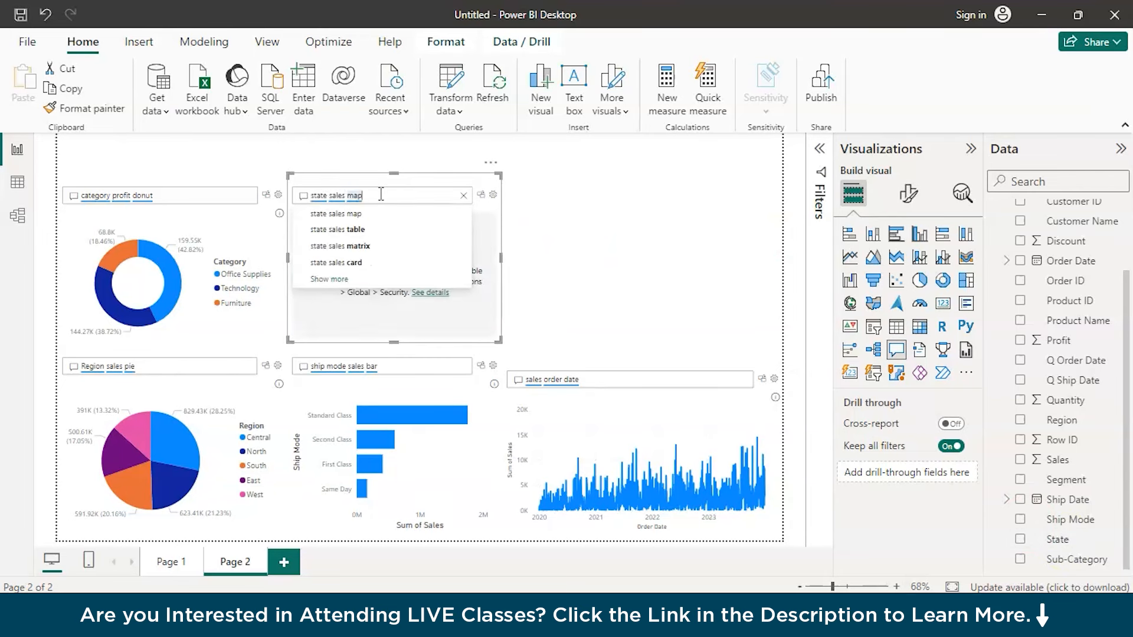
pyautogui.click(387, 213)
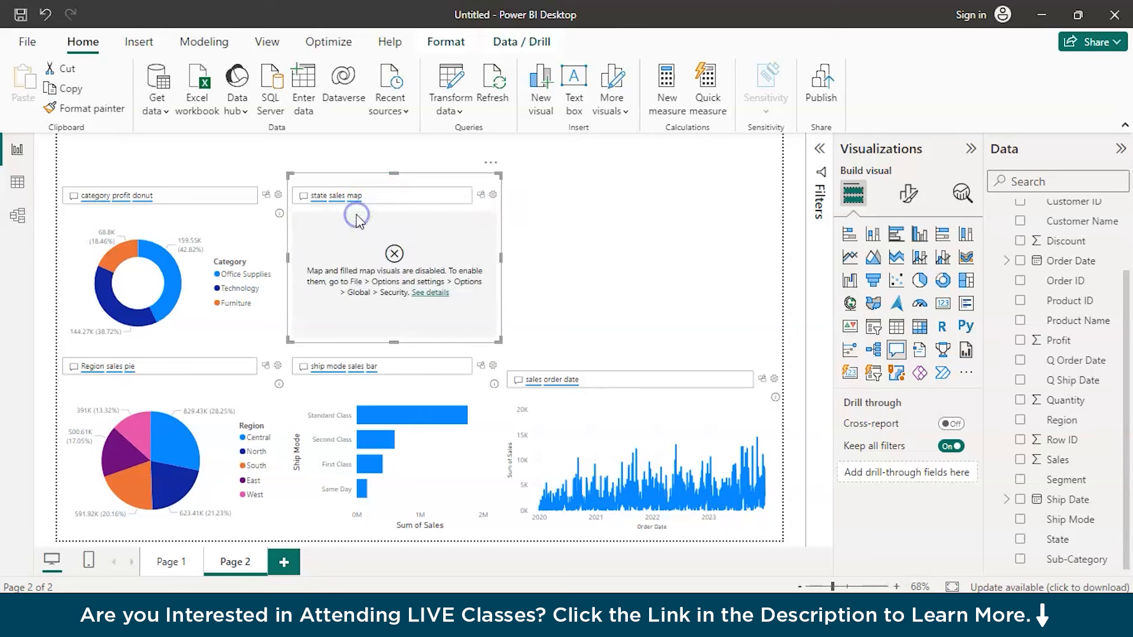
# - Replace the state question with "country sales map", trim its ending to chart sales by country, and briefly highlight the France bar
pyautogui.click(402, 195)
pyautogui.press('BackSpace')
pyautogui.press('BackSpace')
pyautogui.press('BackSpace')
pyautogui.press('BackSpace')
pyautogui.press('BackSpace')
pyautogui.press('BackSpace')
pyautogui.press('BackSpace')
pyautogui.press('BackSpace')
pyautogui.press('BackSpace')
pyautogui.press('BackSpace')
pyautogui.press('BackSpace')
pyautogui.press('BackSpace')
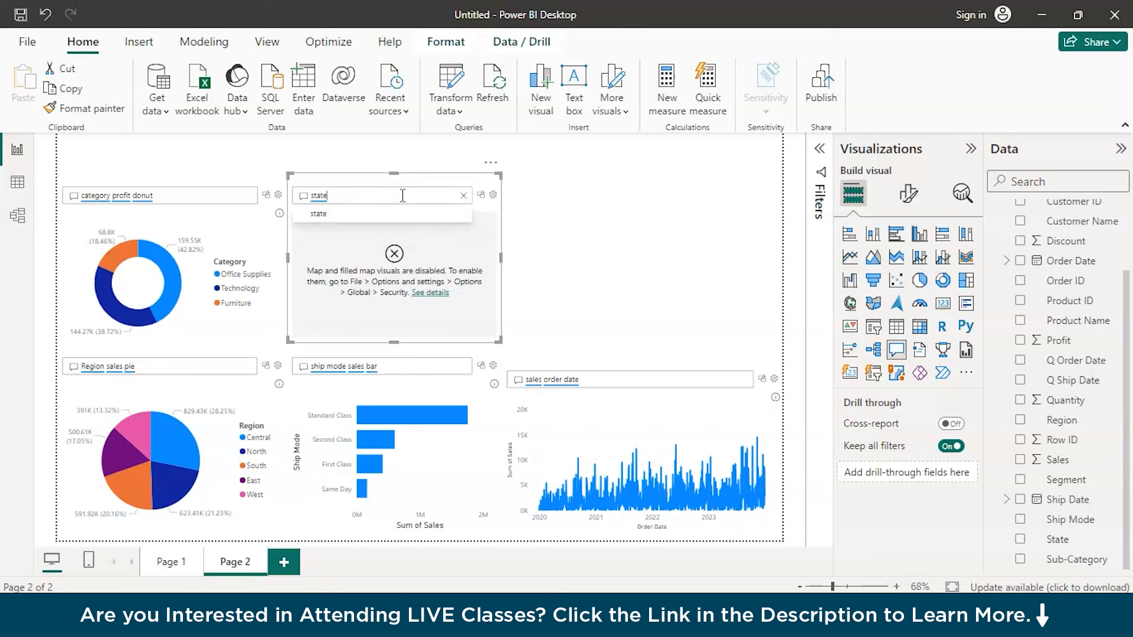
pyautogui.write('co')
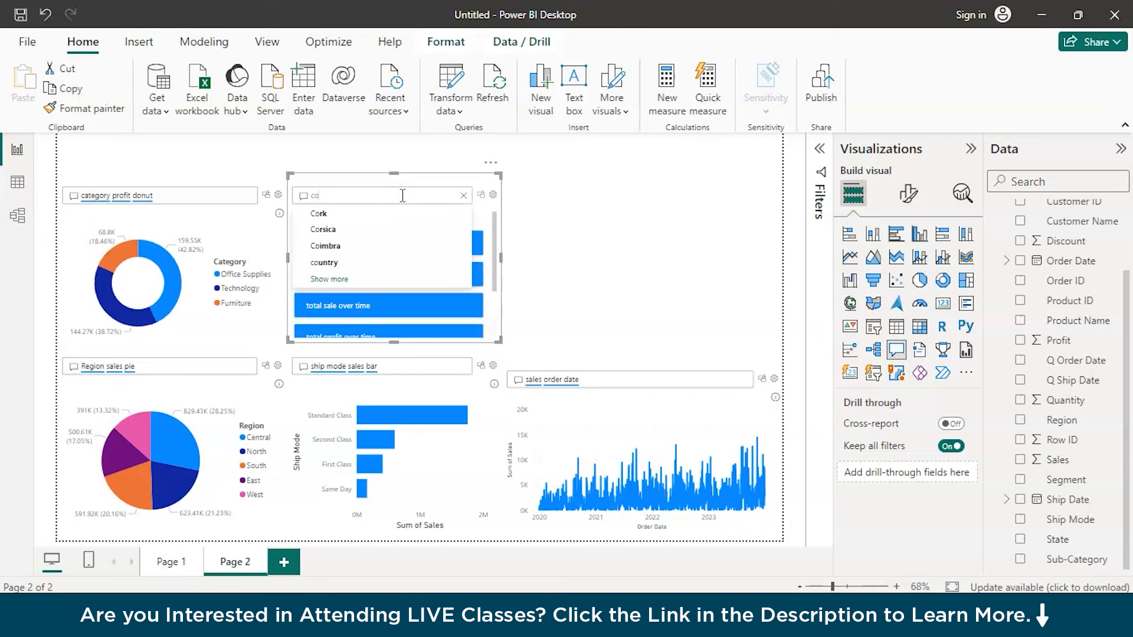
pyautogui.write('unty')
pyautogui.press('BackSpace')
pyautogui.write('ry sales map')
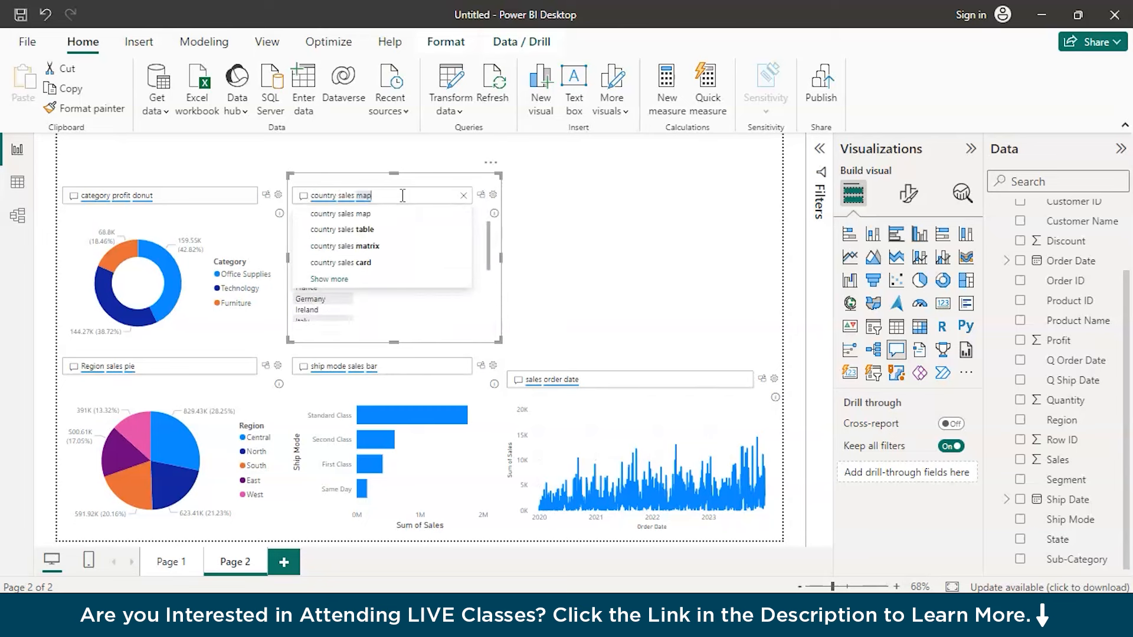
pyautogui.press('BackSpace')
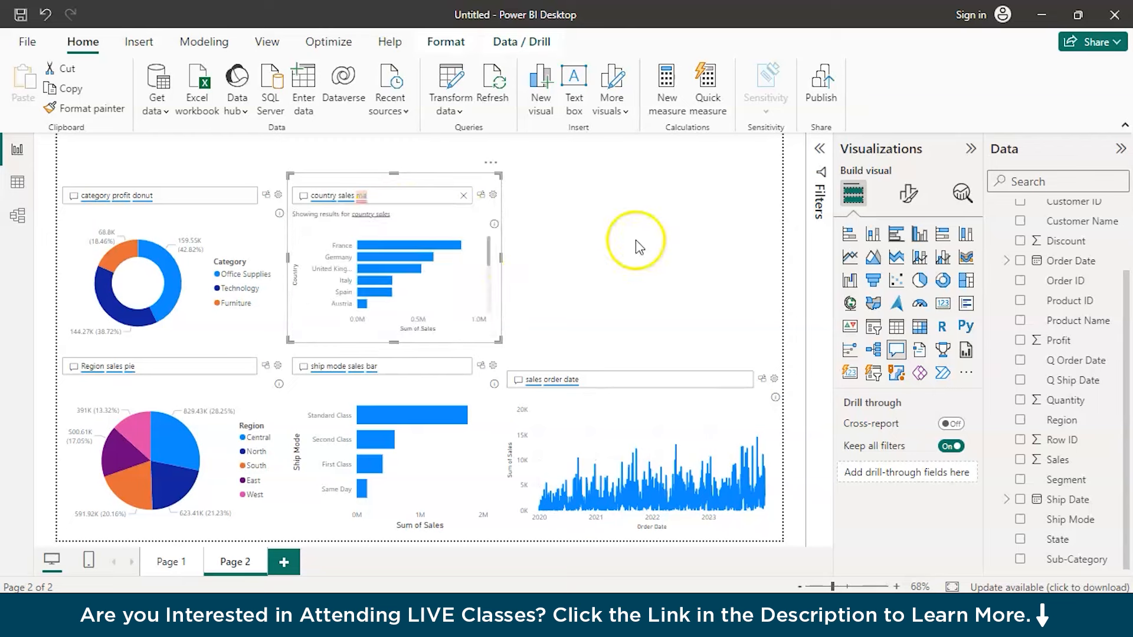
pyautogui.click(454, 244)
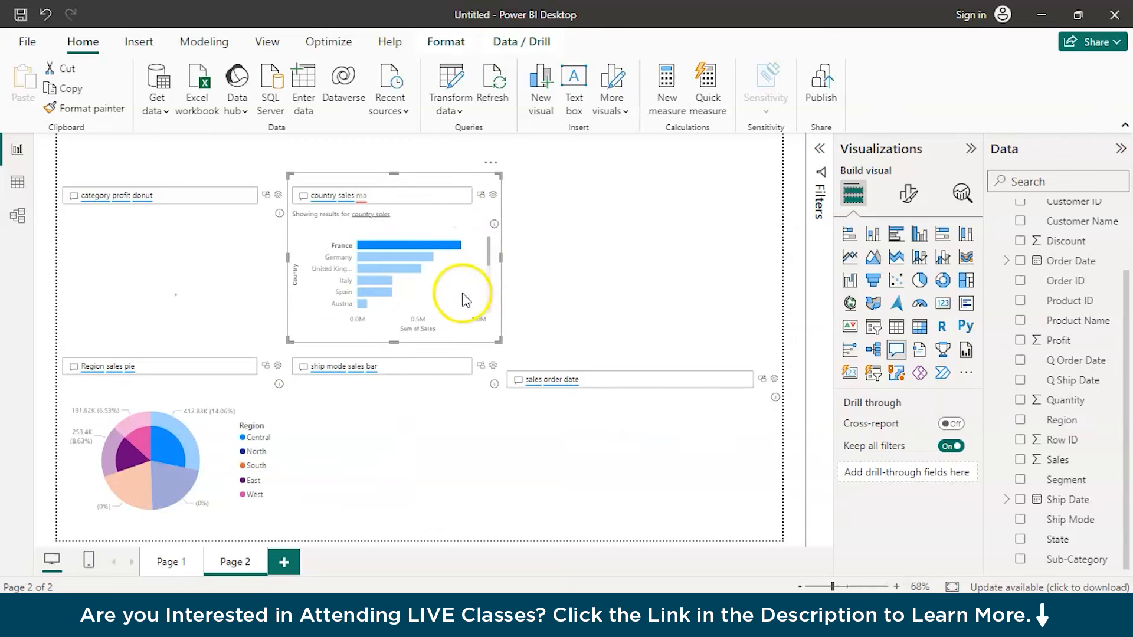
pyautogui.click(458, 220)
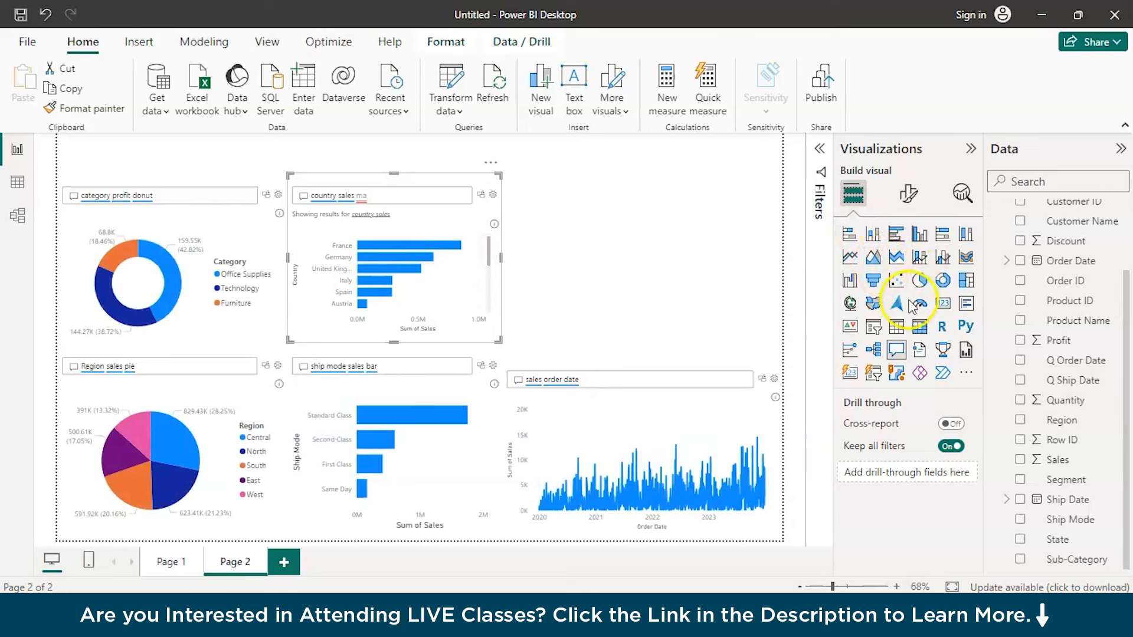
# - Convert the country sales visual to a filled map and enable Map and Filled Map visuals in the global Security options
pyautogui.click(874, 305)
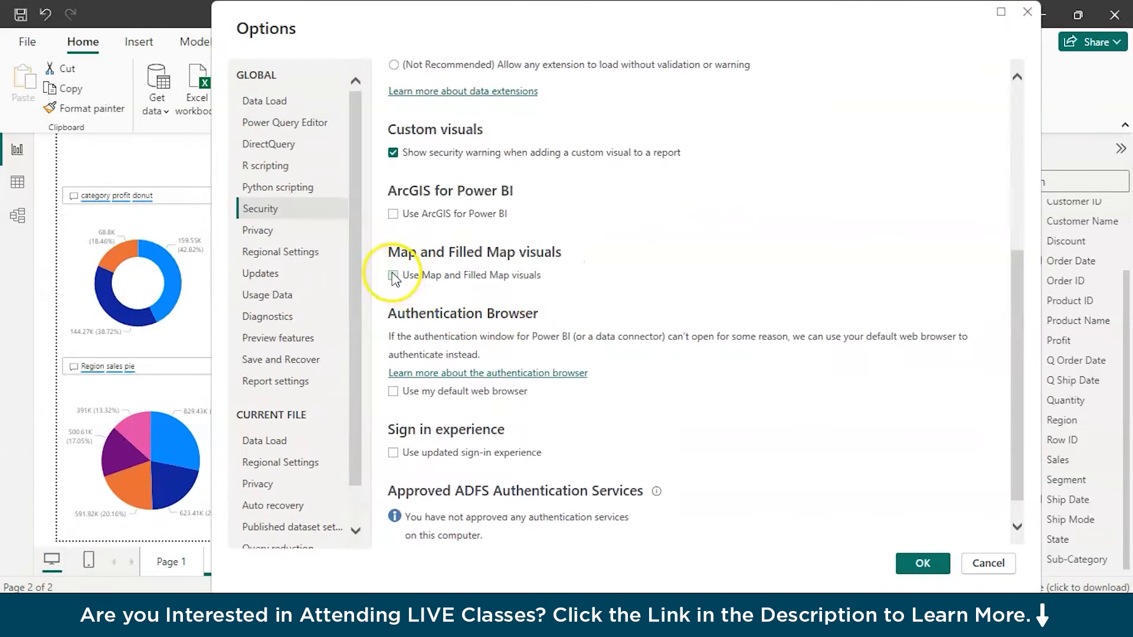
pyautogui.click(392, 276)
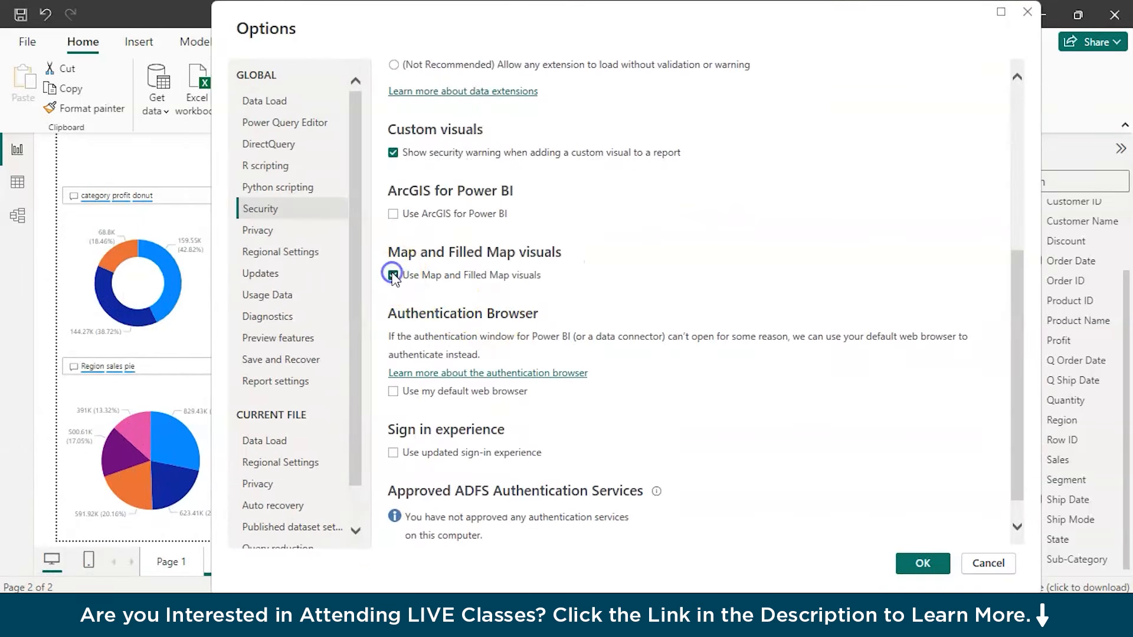
pyautogui.click(909, 561)
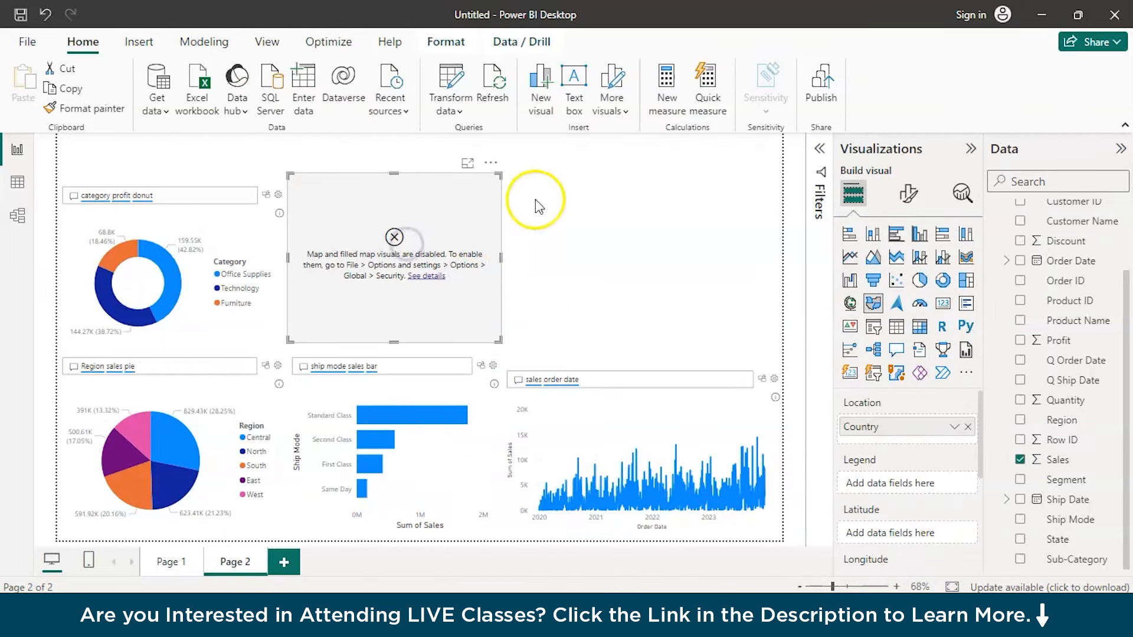
# - Refresh the report data, dismiss the refresh report, and shift the country map down to just above the ship mode sales bar visual
pyautogui.click(492, 85)
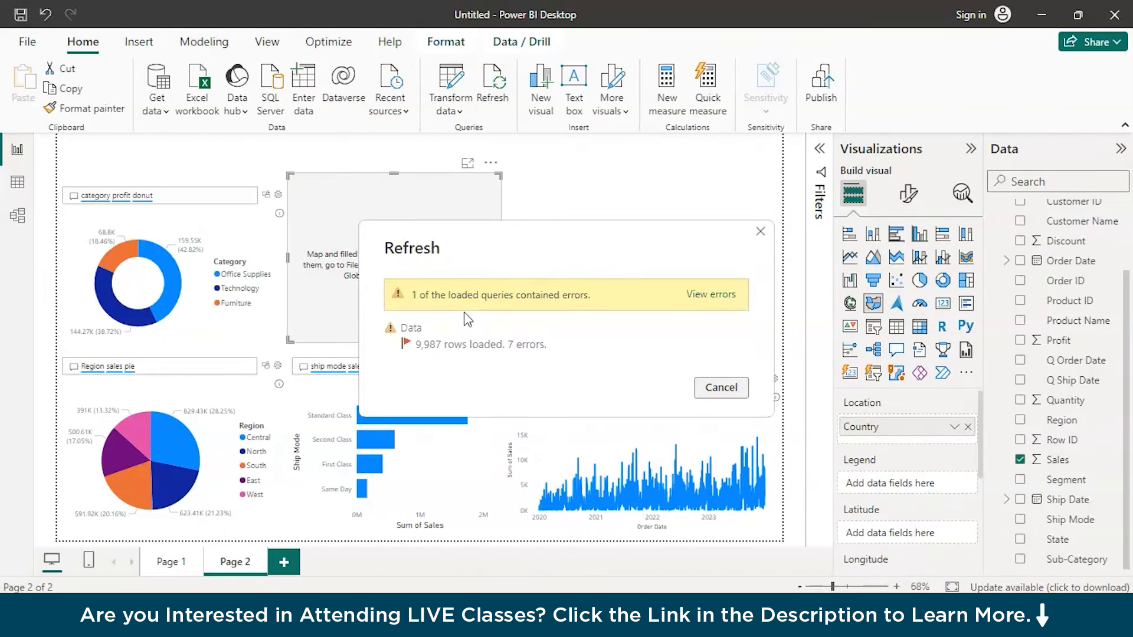
pyautogui.click(720, 387)
pyautogui.moveTo(454, 251); pyautogui.dragTo(454, 261)
pyautogui.moveTo(450, 179)
pyautogui.mouseDown()
pyautogui.moveTo(442, 170)
pyautogui.moveTo(446, 190)
pyautogui.mouseUp()
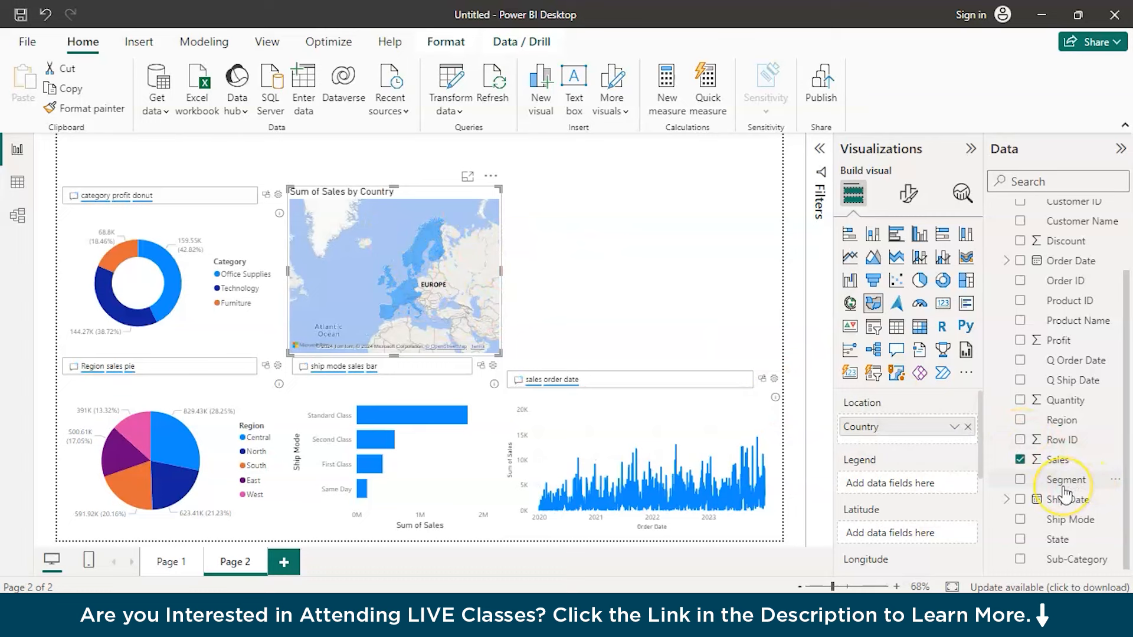
# - Add the Sales field beside the country map as a card and shrink the card to about half the free width
pyautogui.scroll(3, 1064, 495)
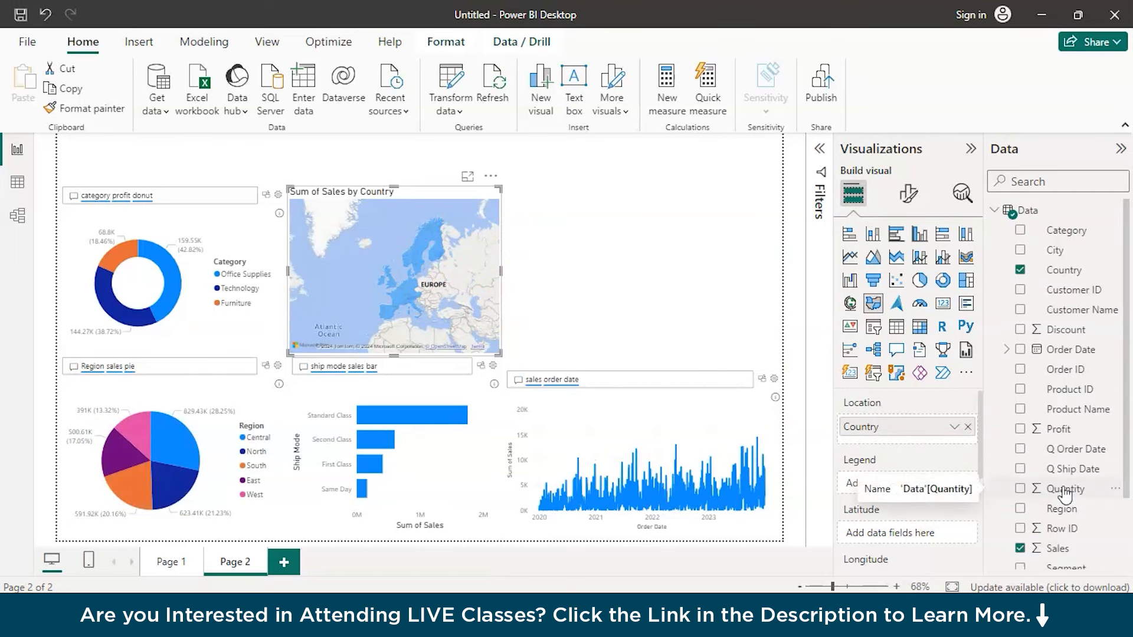
pyautogui.scroll(-3, 1065, 495)
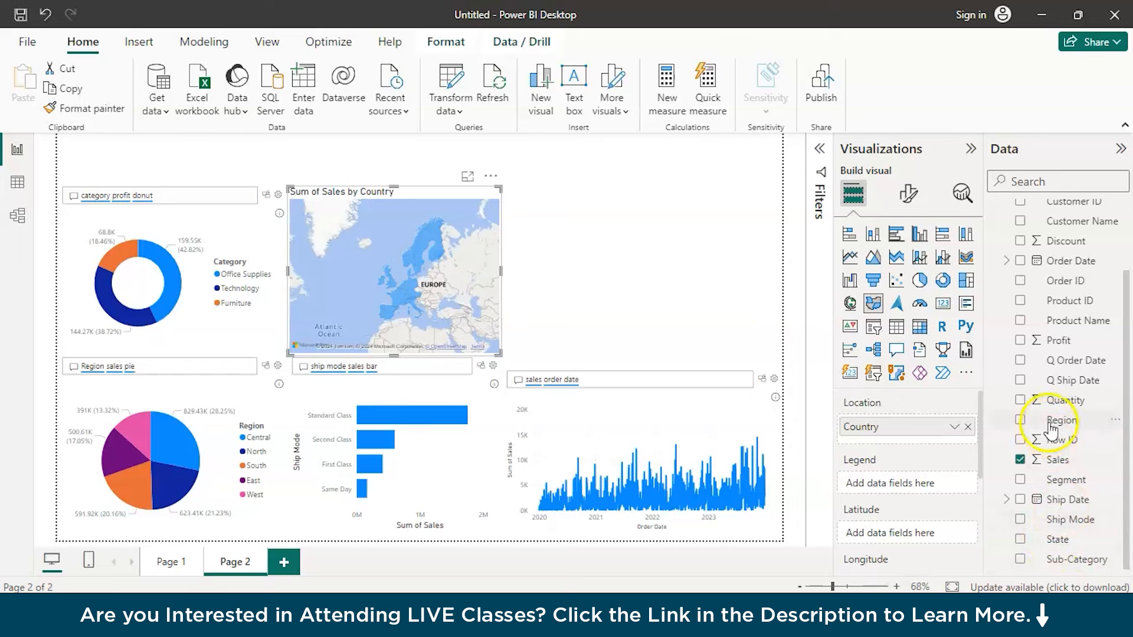
pyautogui.moveTo(1057, 472); pyautogui.dragTo(693, 280)
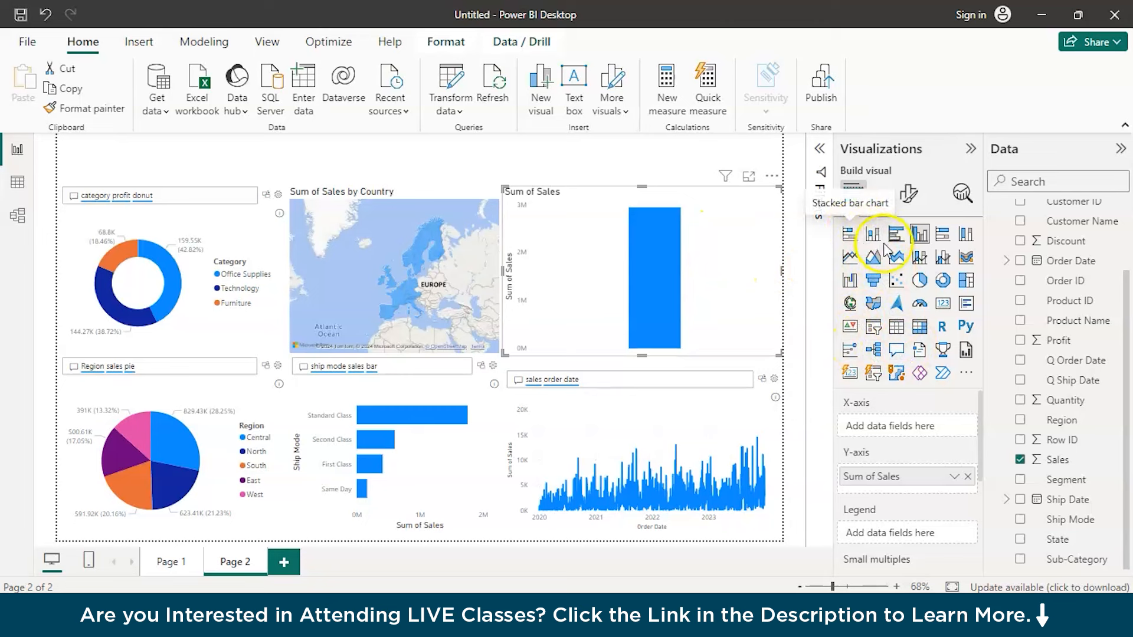
pyautogui.click(853, 198)
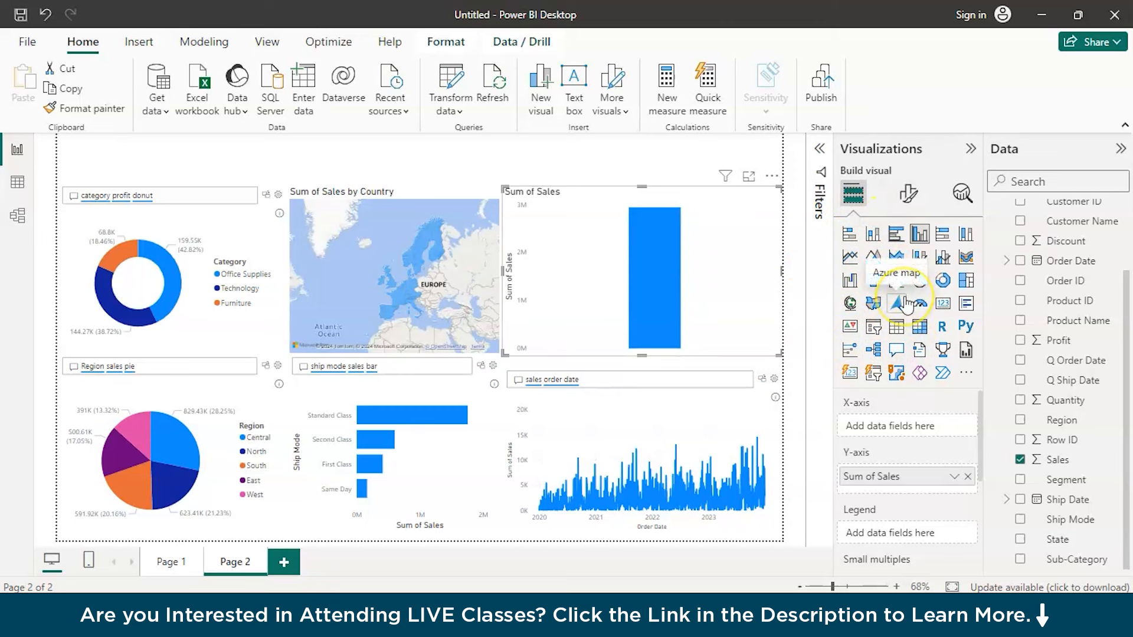
pyautogui.click(943, 303)
pyautogui.moveTo(779, 187); pyautogui.dragTo(641, 278)
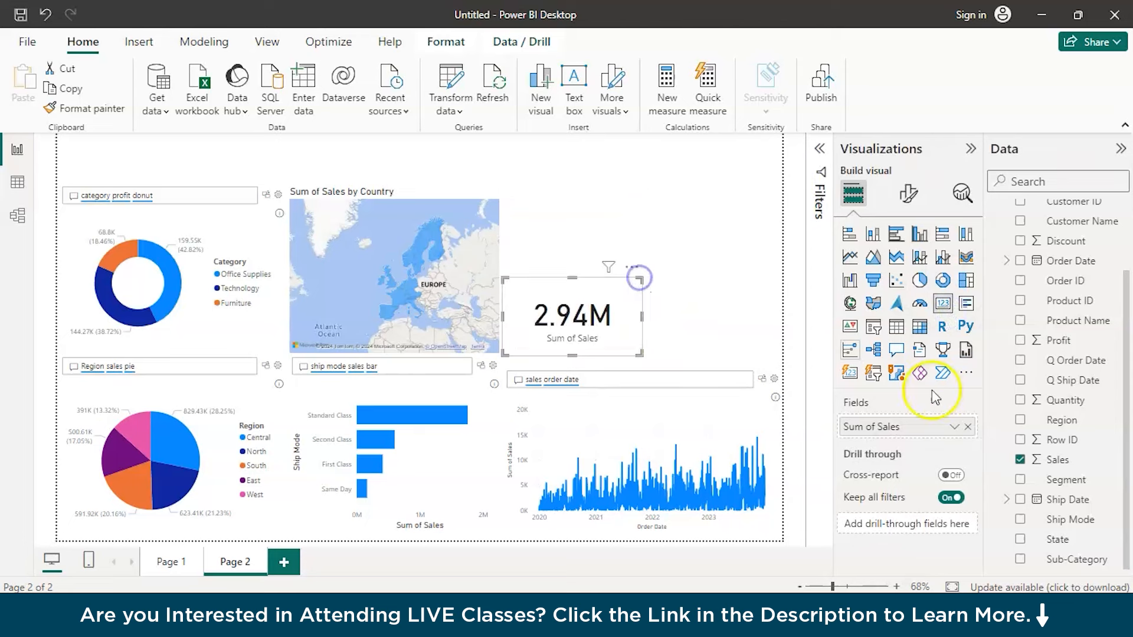
# - Add a Profit card beside the Sales card and a Quantity card above the Sales card
pyautogui.click(1056, 340)
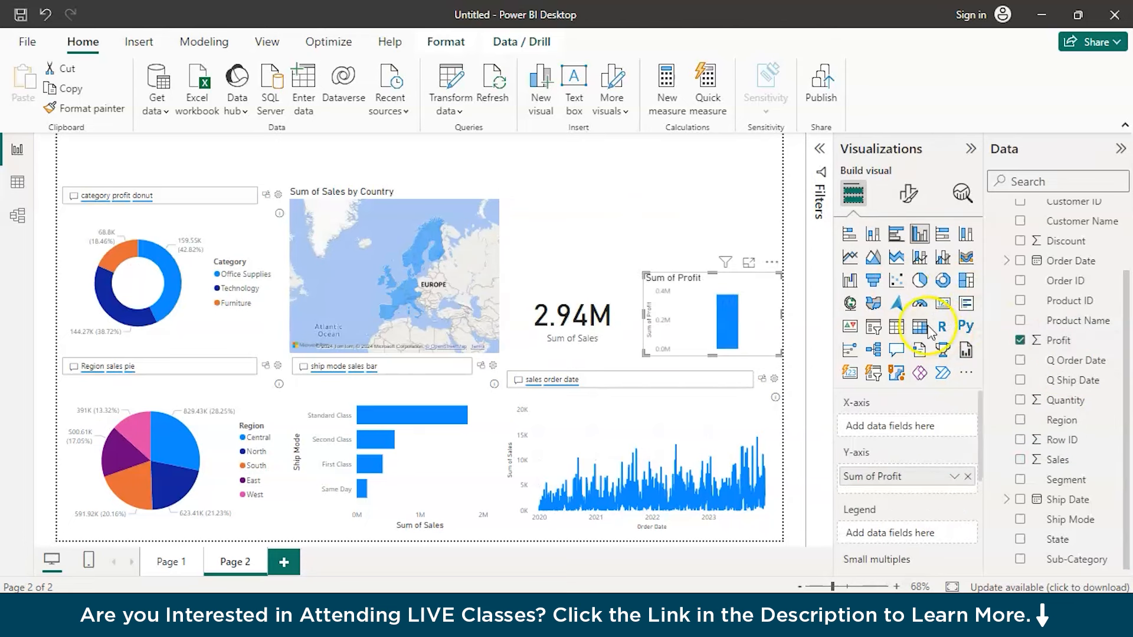
pyautogui.click(941, 303)
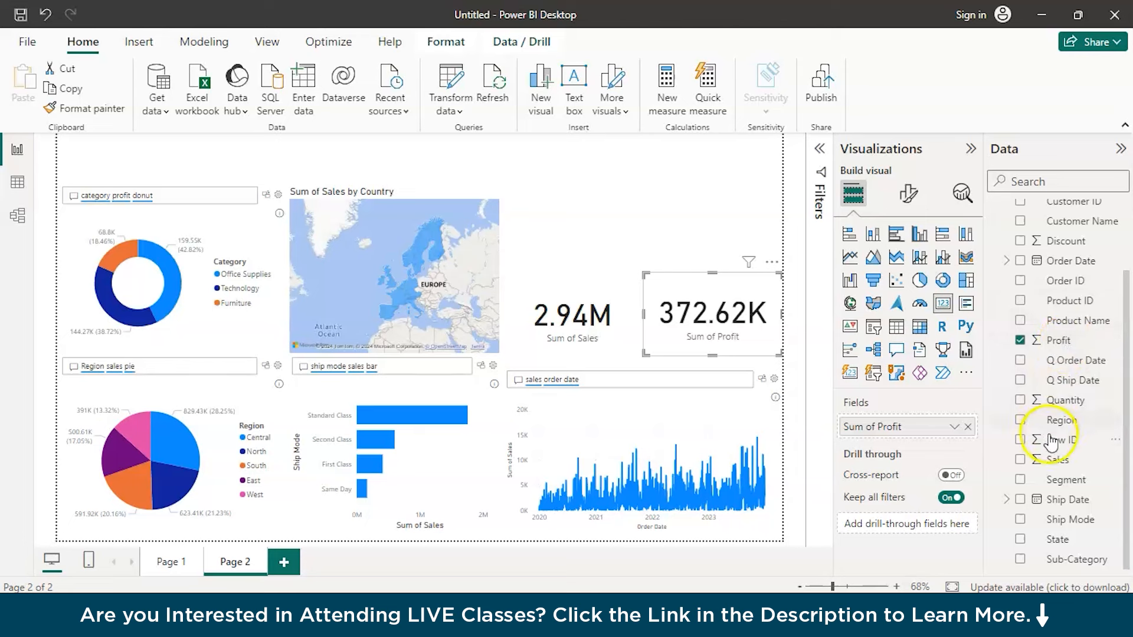
pyautogui.click(1049, 400)
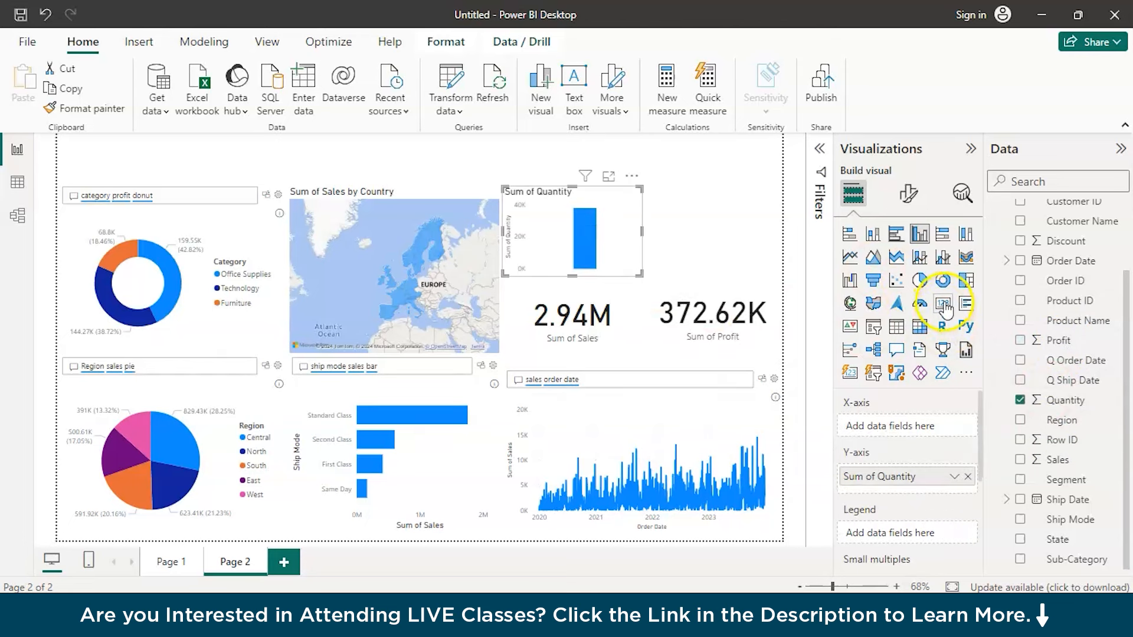
pyautogui.click(943, 304)
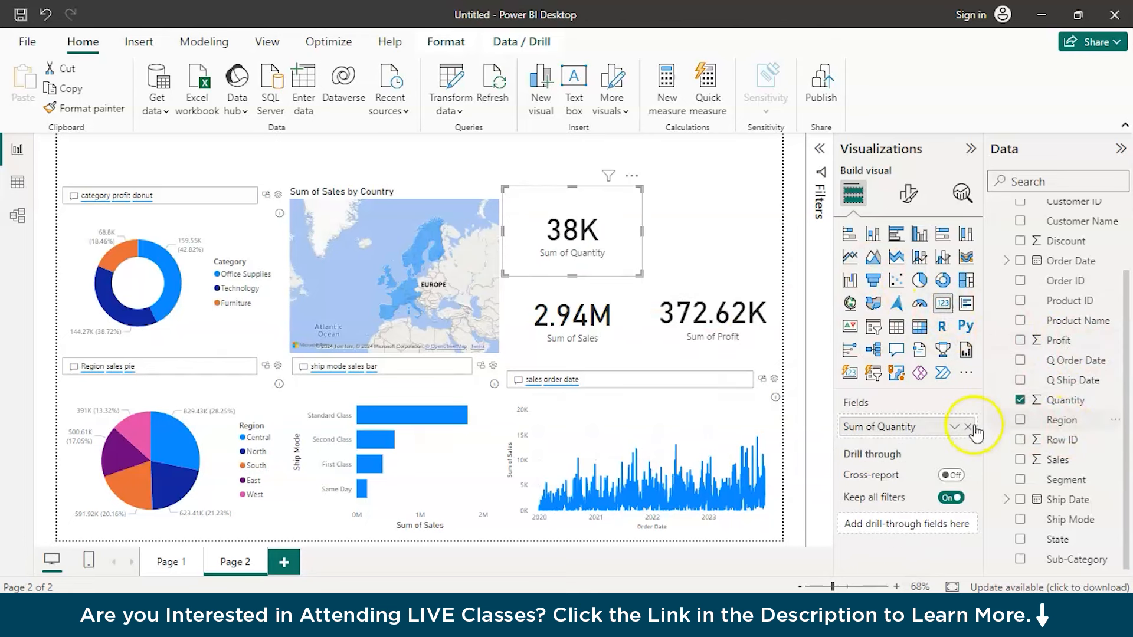
# - Add the Discount field as a card above the Profit card, beside the Quantity card
pyautogui.scroll(2, 1064, 298)
pyautogui.moveTo(1074, 293); pyautogui.dragTo(719, 230)
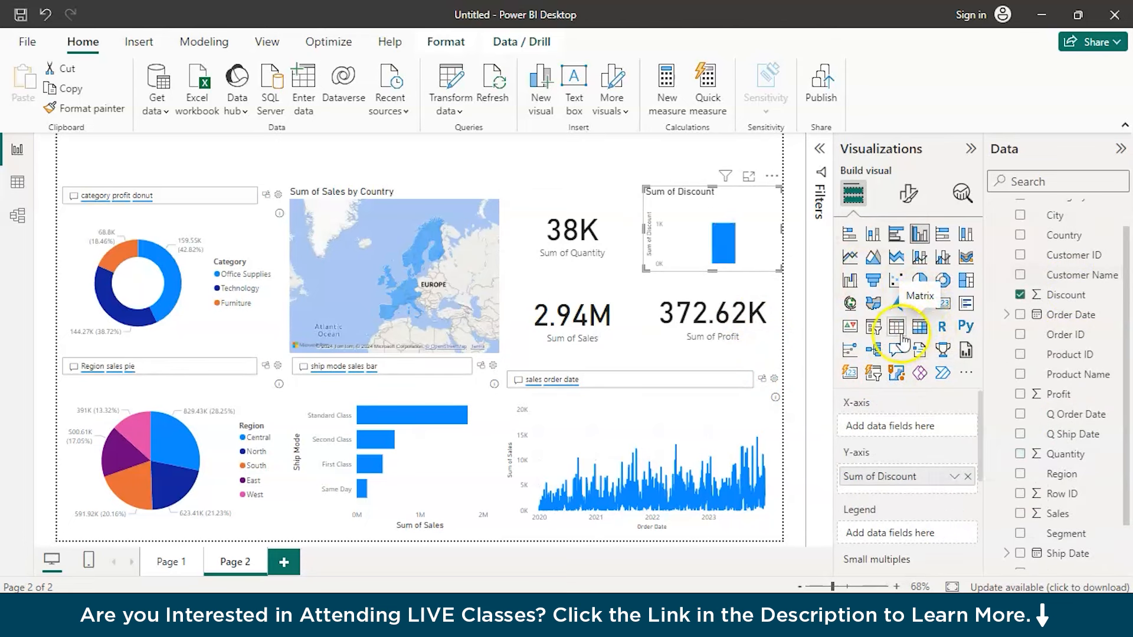
pyautogui.click(942, 303)
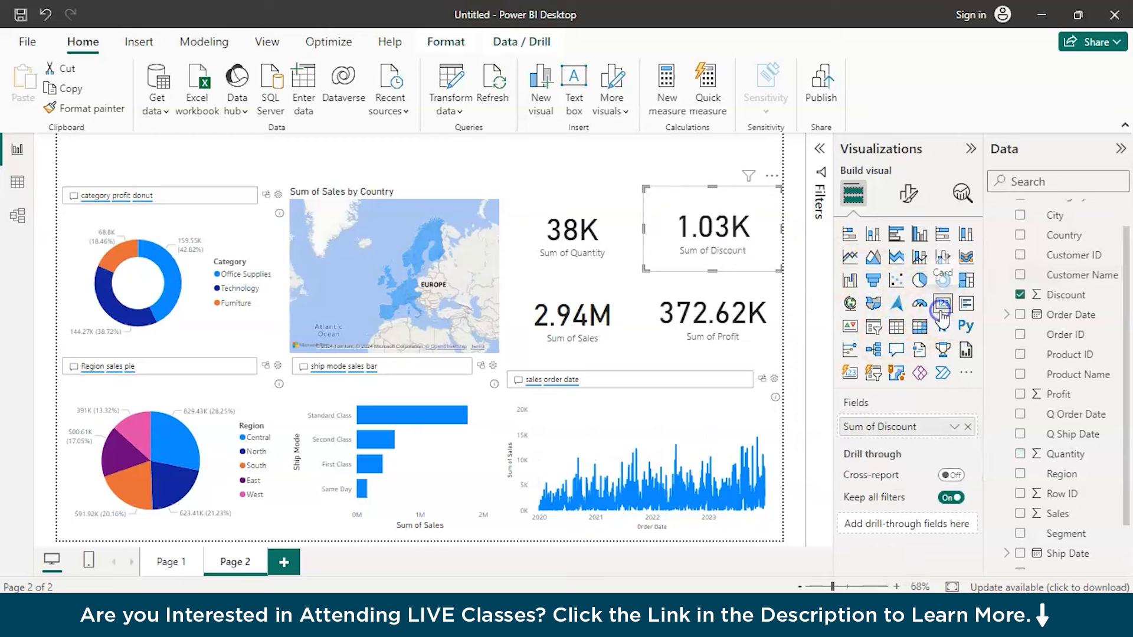
# - Add a centred "Sales Dashboard" text box at size 60 across the top of the page and collapse the Data and Format panes
pyautogui.click(138, 42)
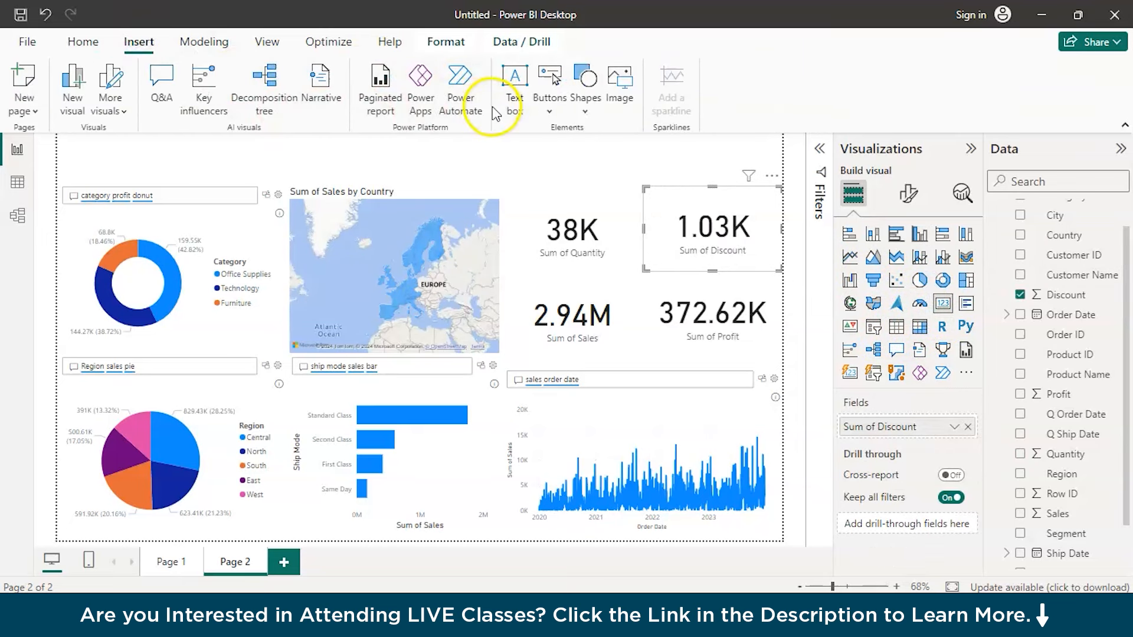
pyautogui.click(512, 107)
pyautogui.click(209, 227)
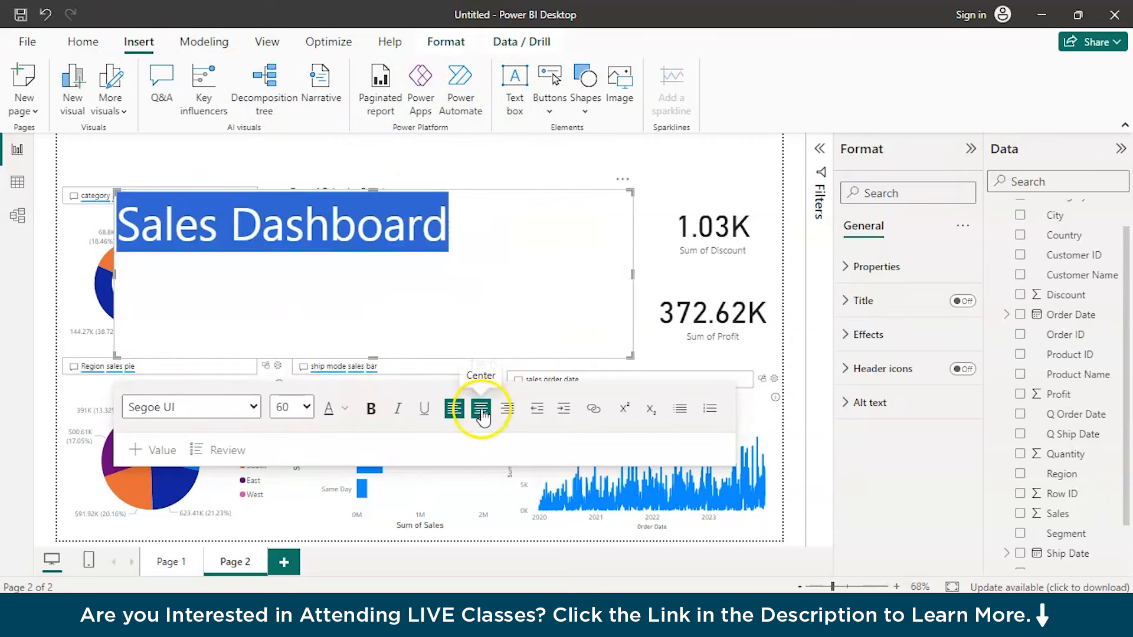
pyautogui.click(481, 408)
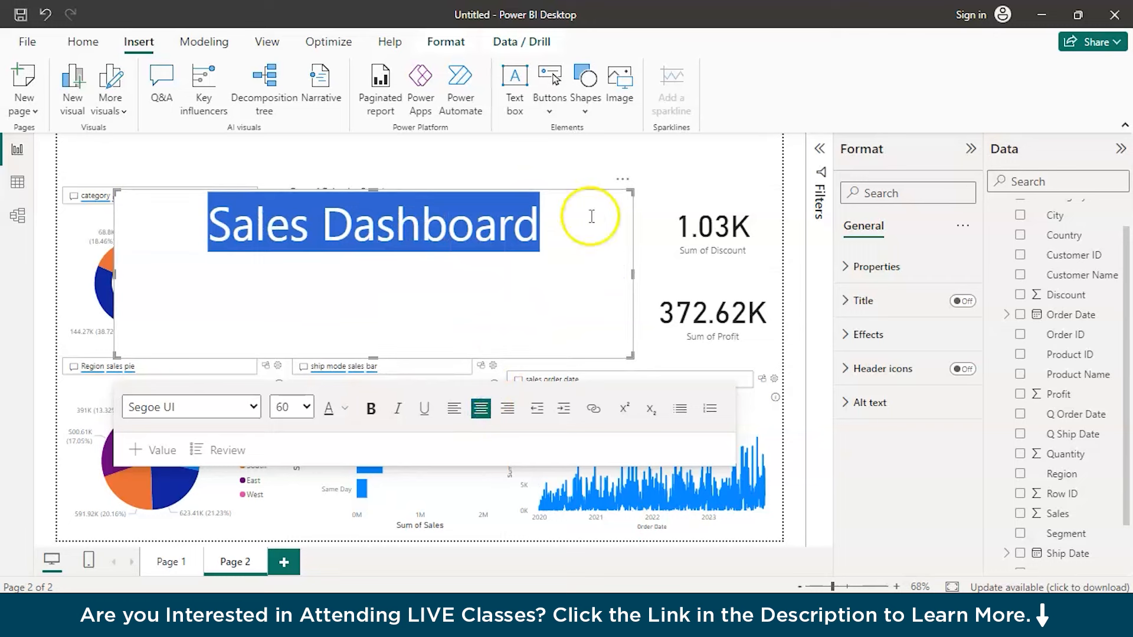
pyautogui.click(662, 177)
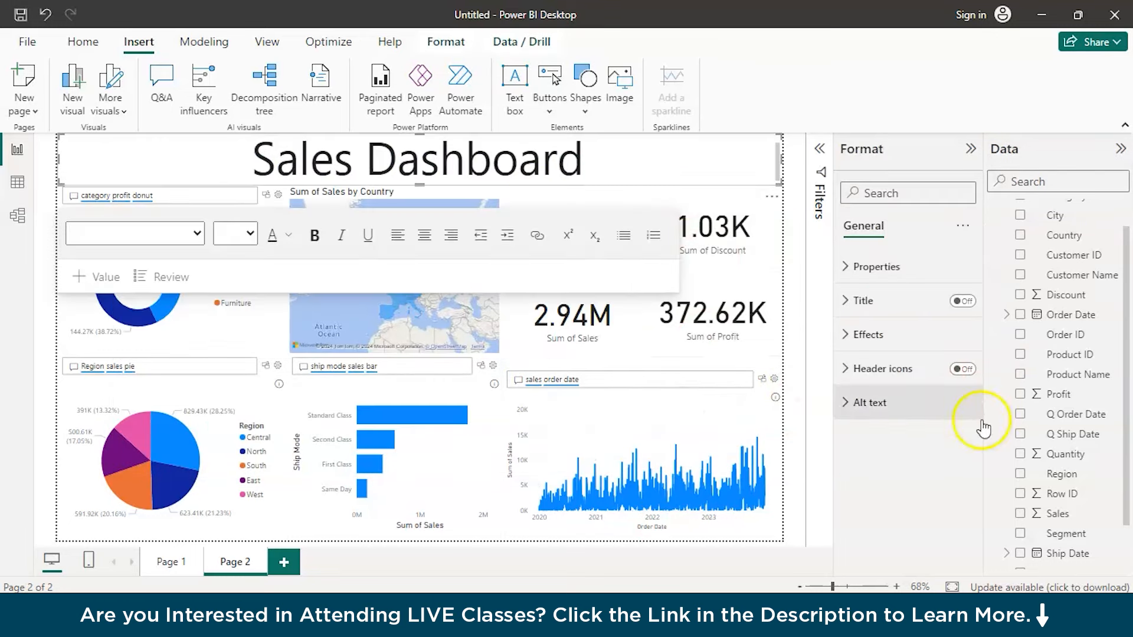
pyautogui.click(1120, 148)
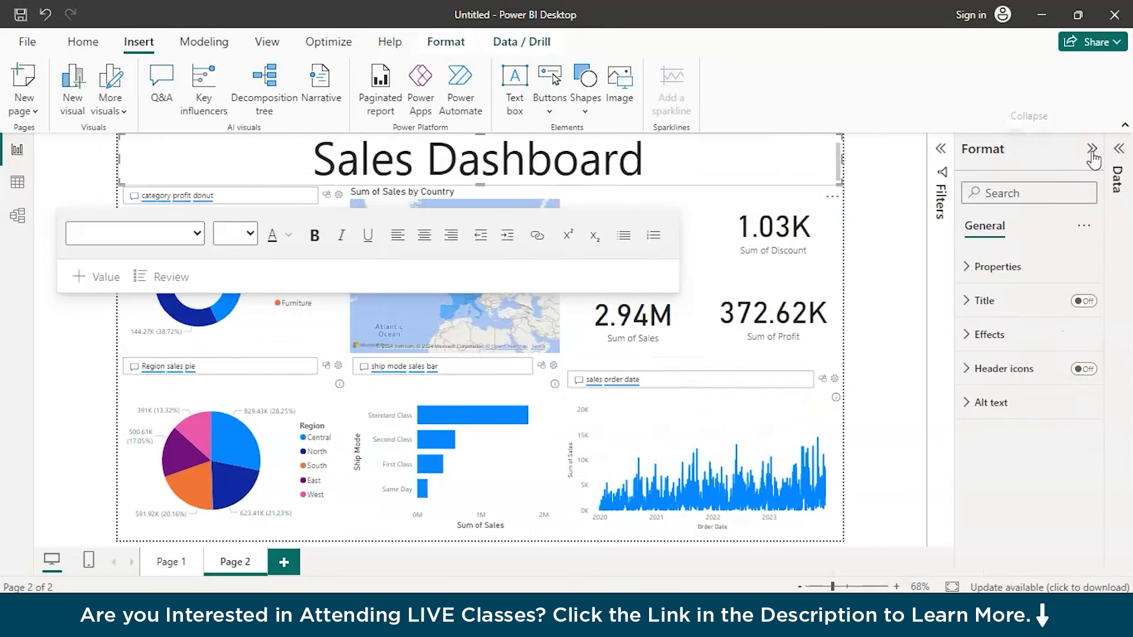
pyautogui.click(1092, 149)
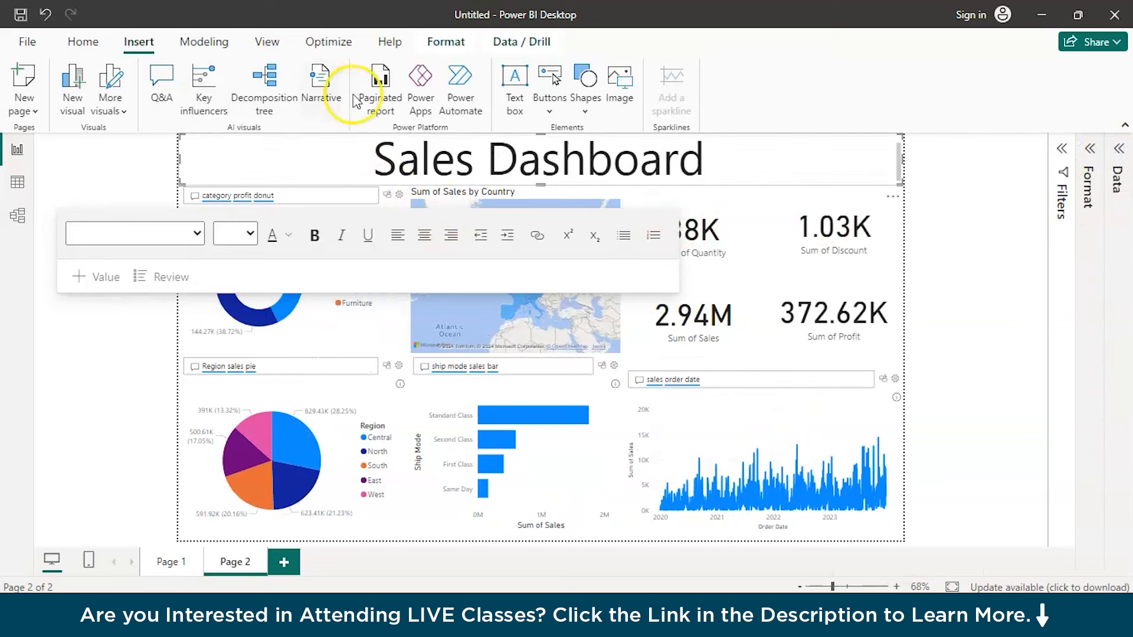
# - Try the dark Innovate theme on the report
pyautogui.click(272, 44)
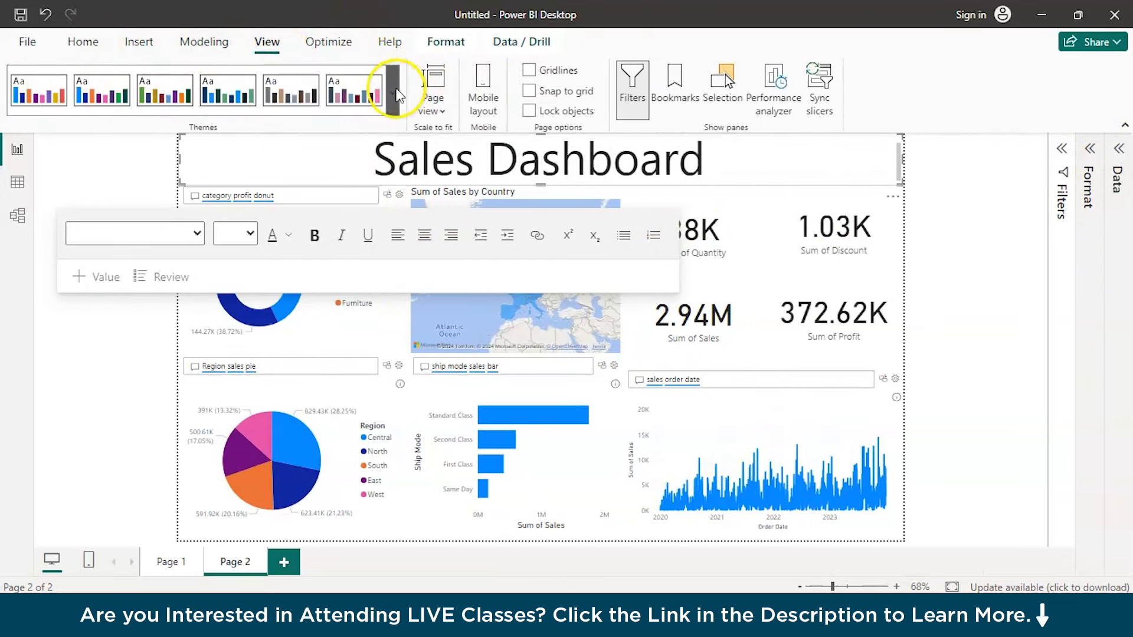
pyautogui.click(393, 93)
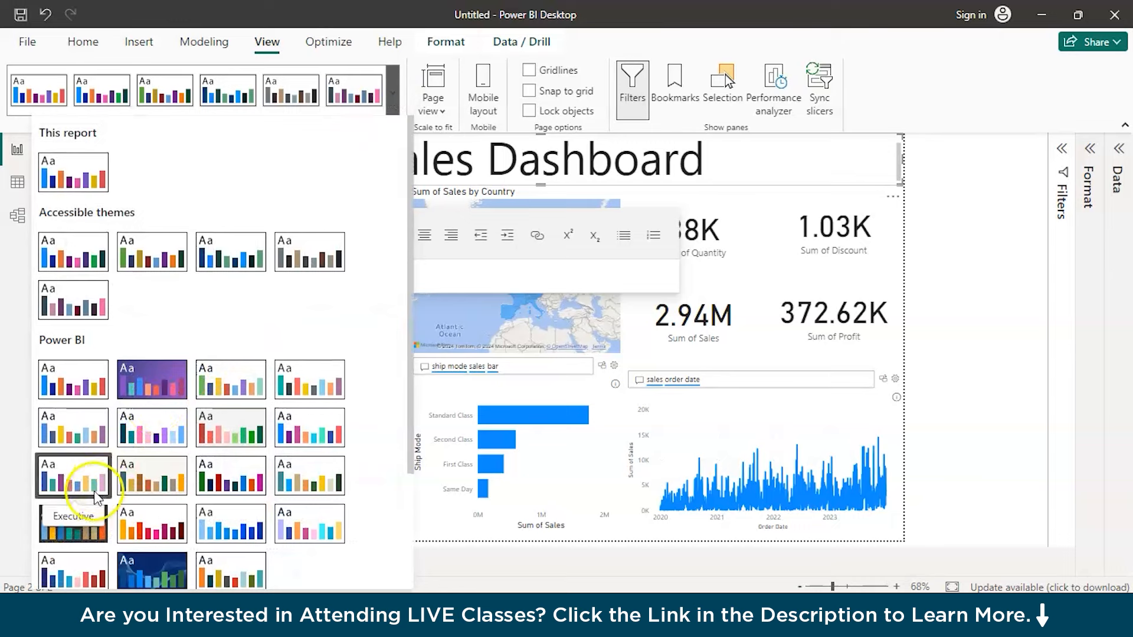
pyautogui.click(83, 527)
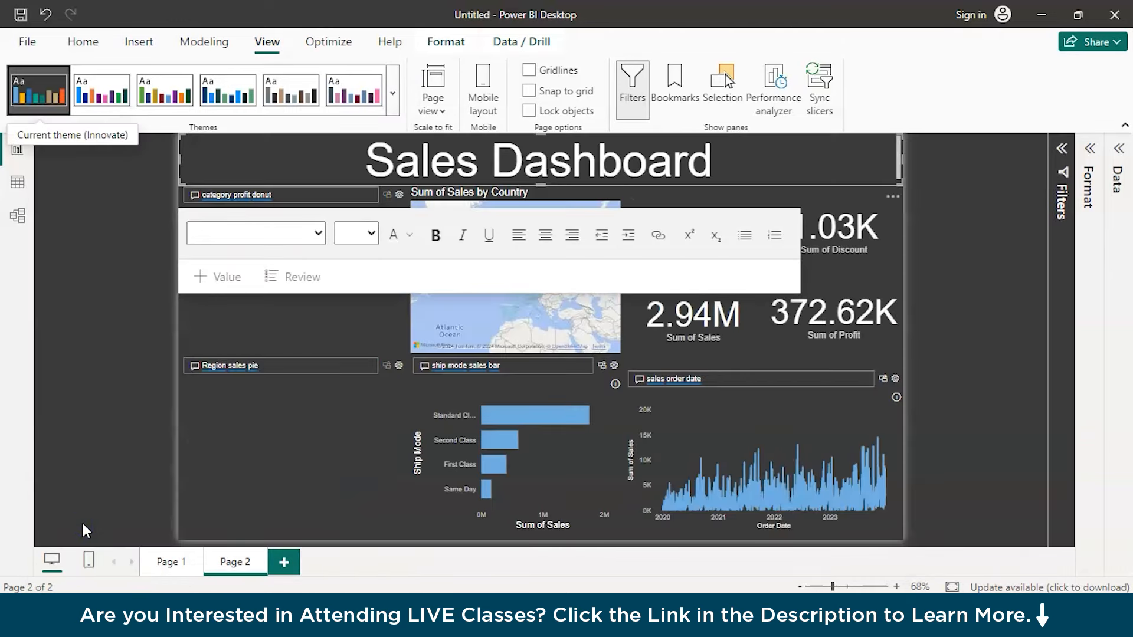
# - Apply the Tidal theme to the report and deselect the title text box to view the finished page
pyautogui.click(392, 92)
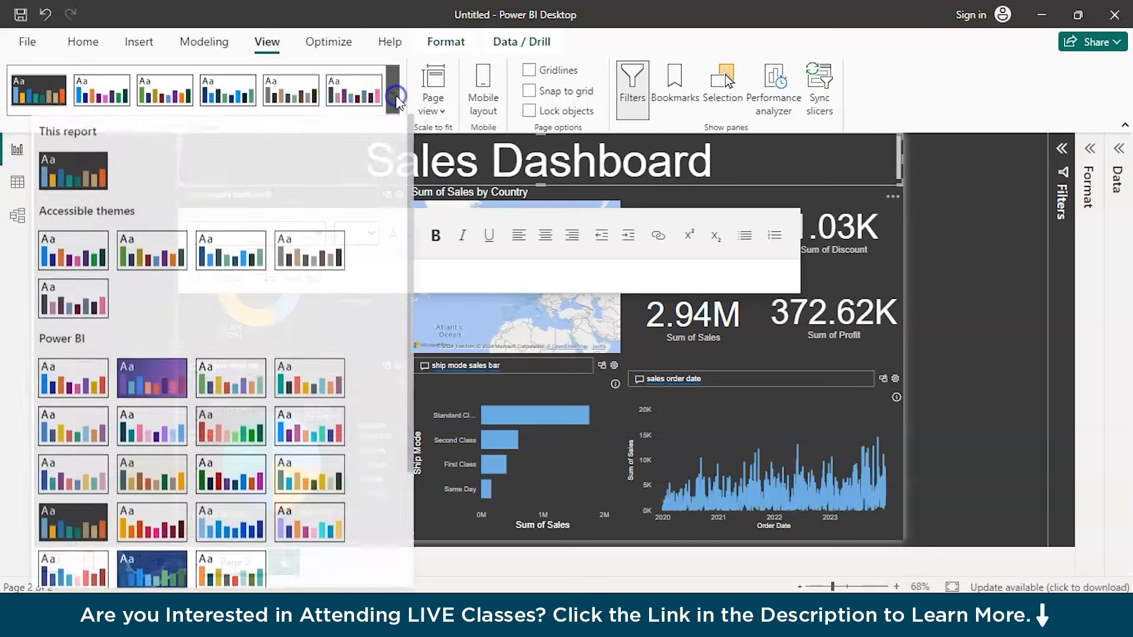
pyautogui.click(146, 571)
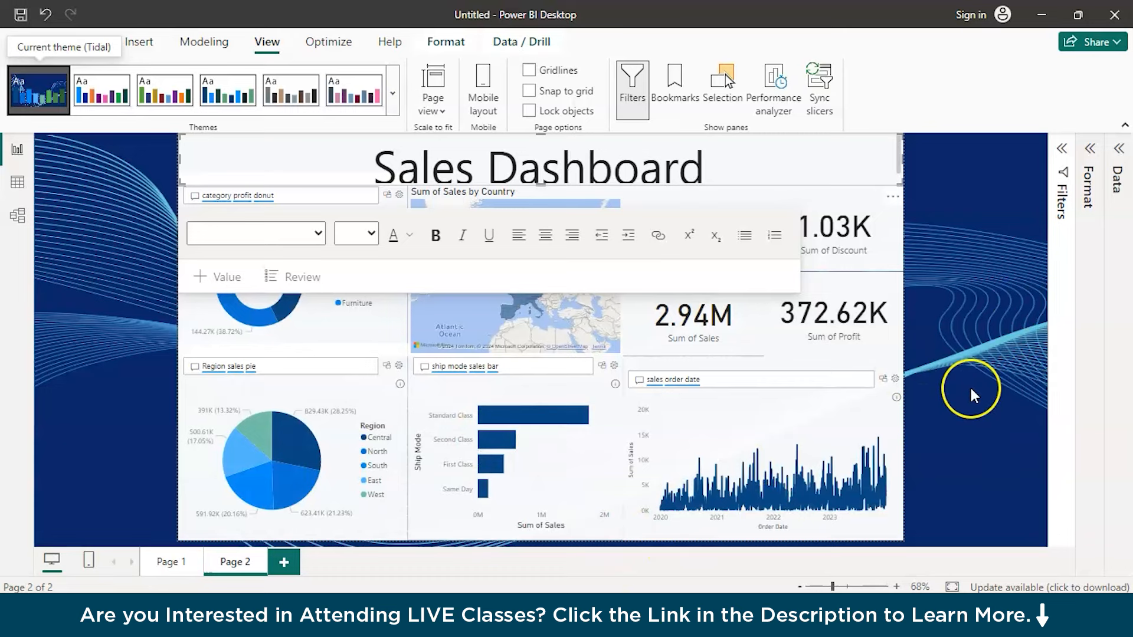
pyautogui.click(909, 233)
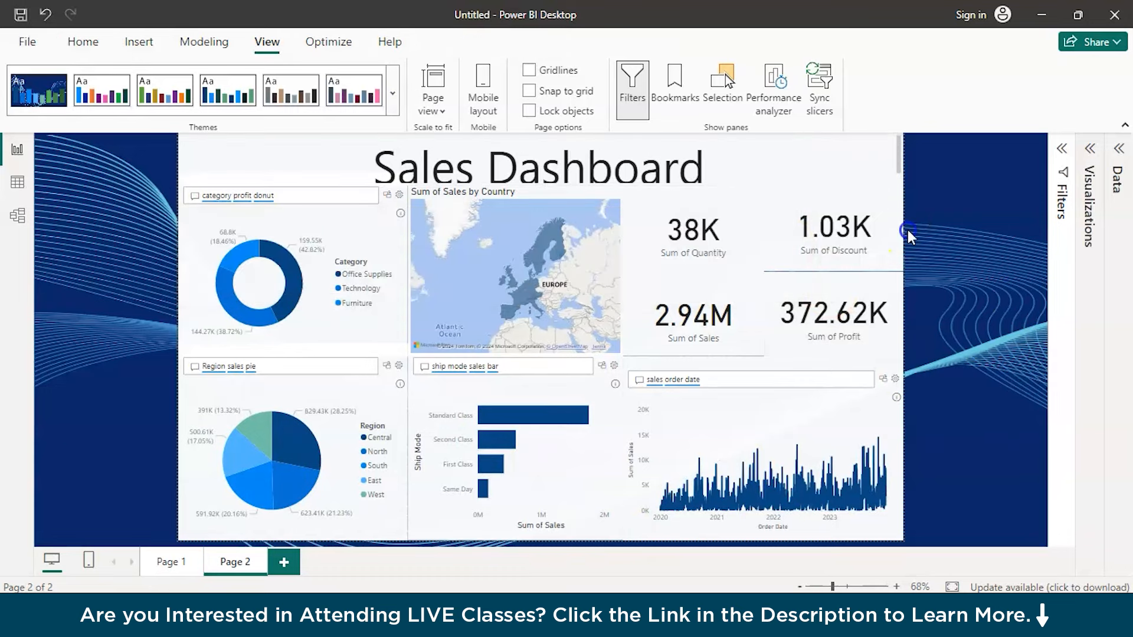
pyautogui.click(863, 167)
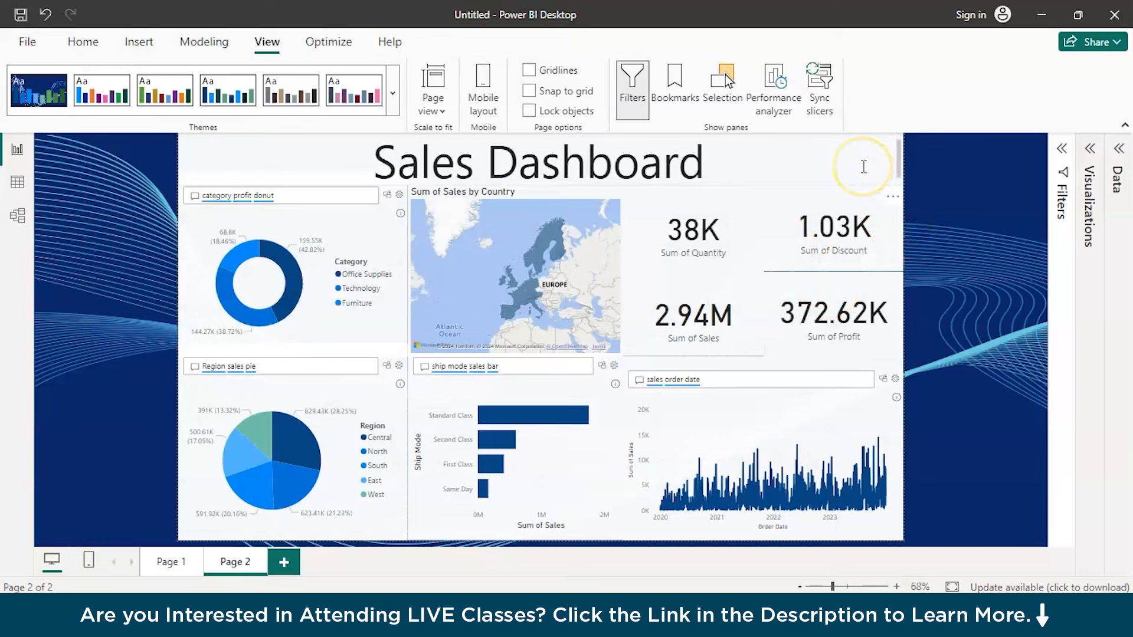